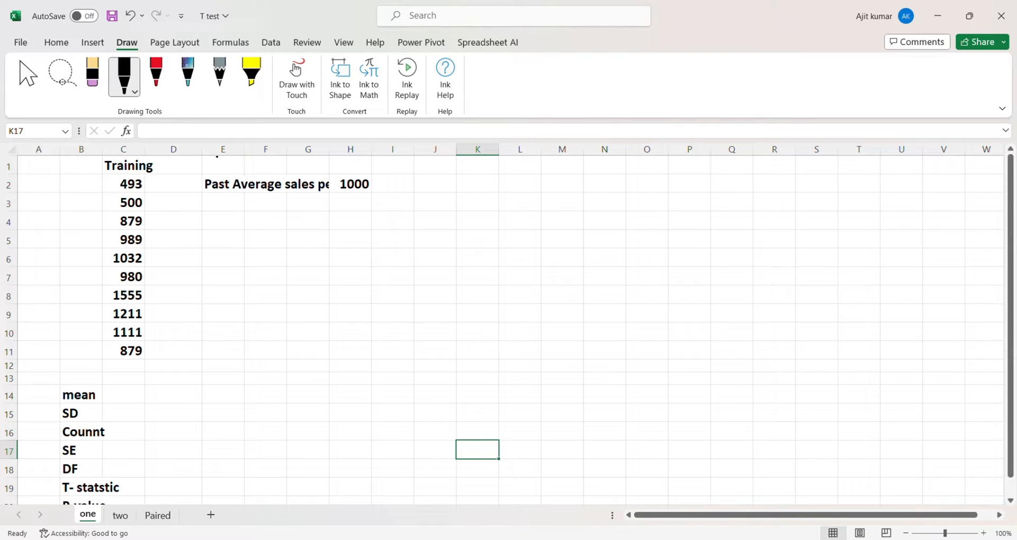
Handwrite "unit" in black ink beside the past average sales value in H2.
mouse_move(383, 175)
mouse_down()
mouse_move(377, 186)
mouse_move(429, 190)
mouse_up()
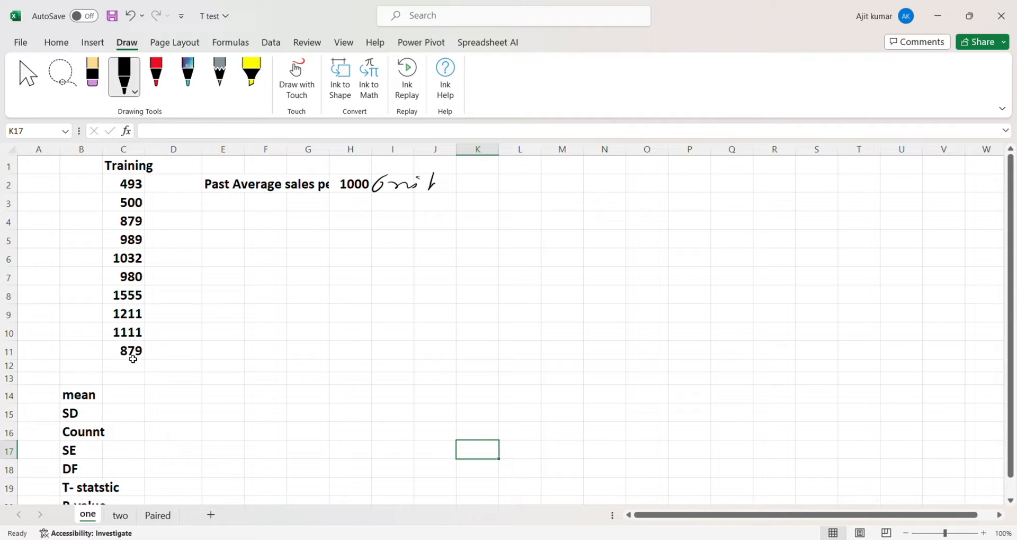
Calculate the mean of the Training values in C14 with =AVERAGE(C2:C11).
click(130, 402)
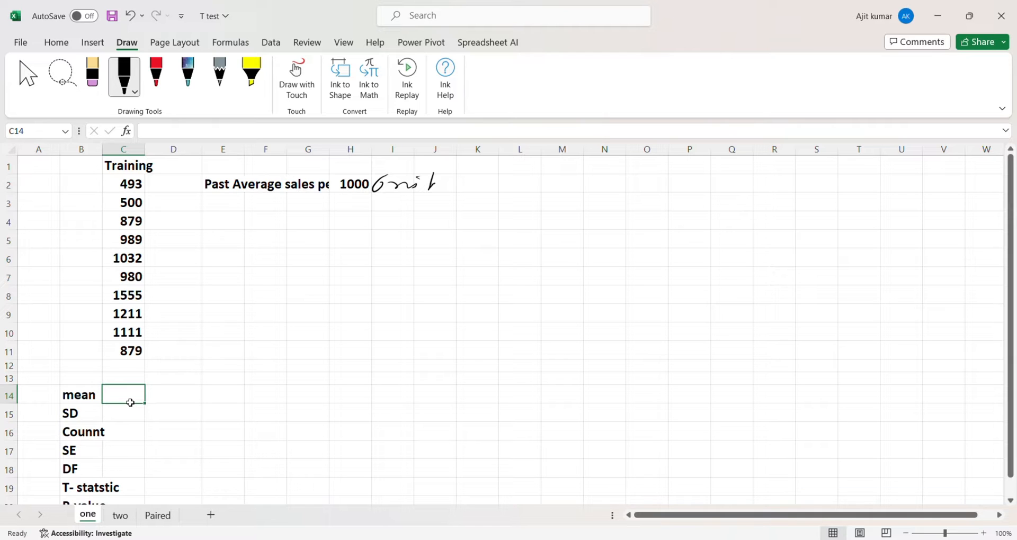
text(=av)
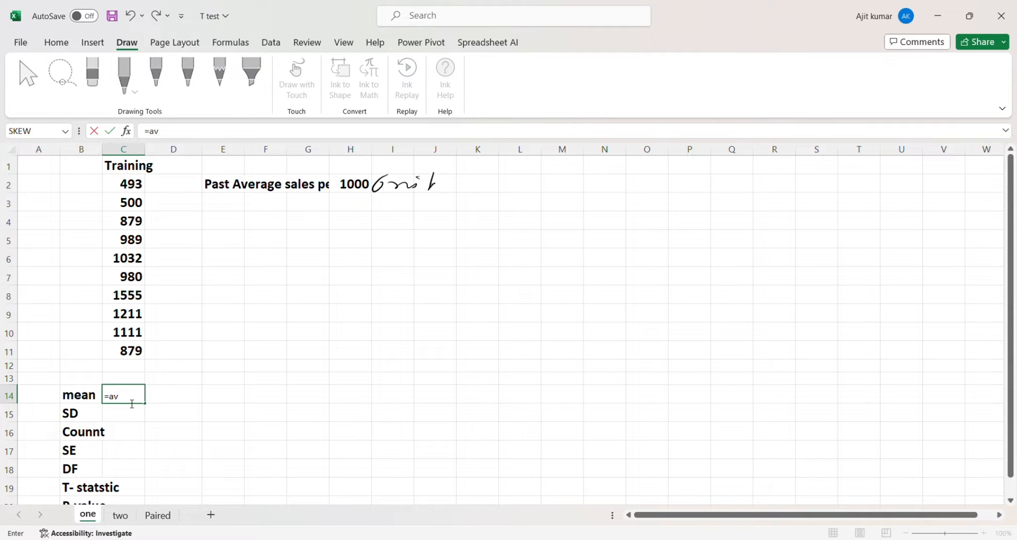
key(Tab)
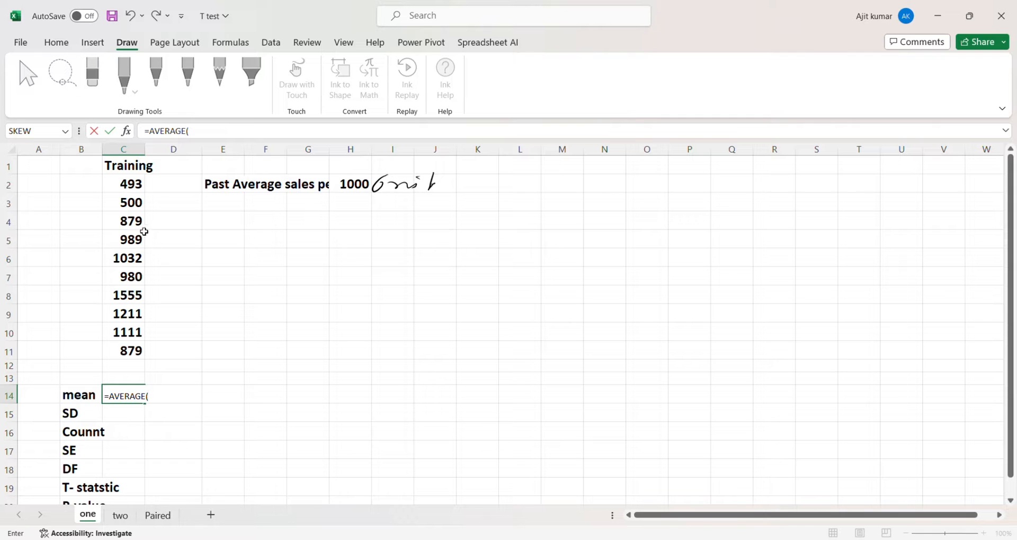
click(131, 191)
key(ctrl+shift+Down)
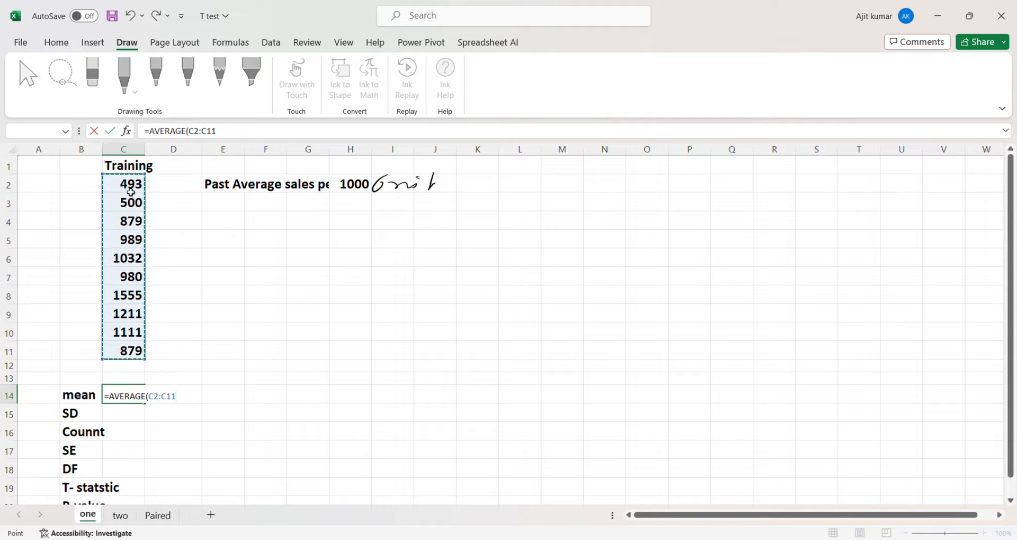
text())
key(Return)
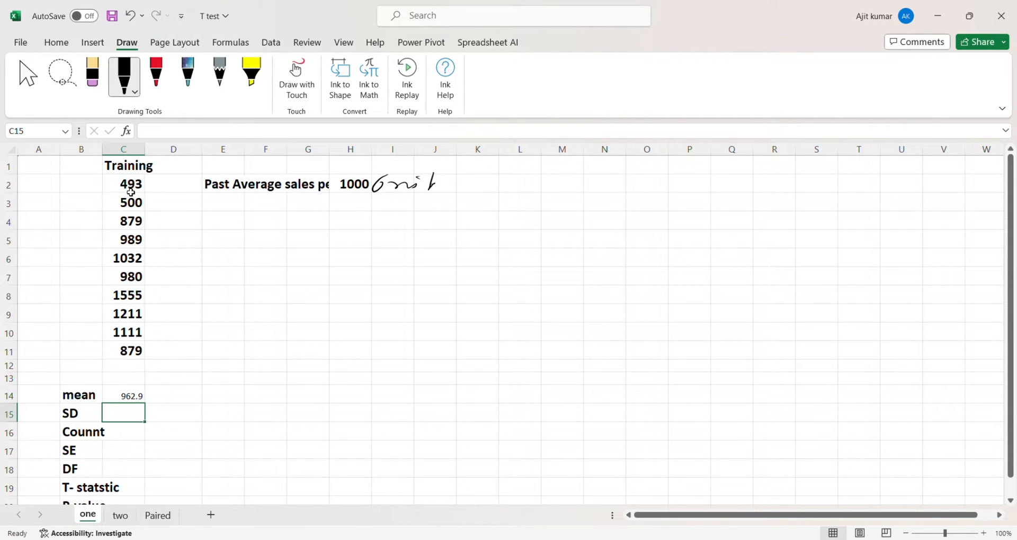
Calculate the population standard deviation of the Training values in C15 with =STDEV.P(C2:C11).
text(=)
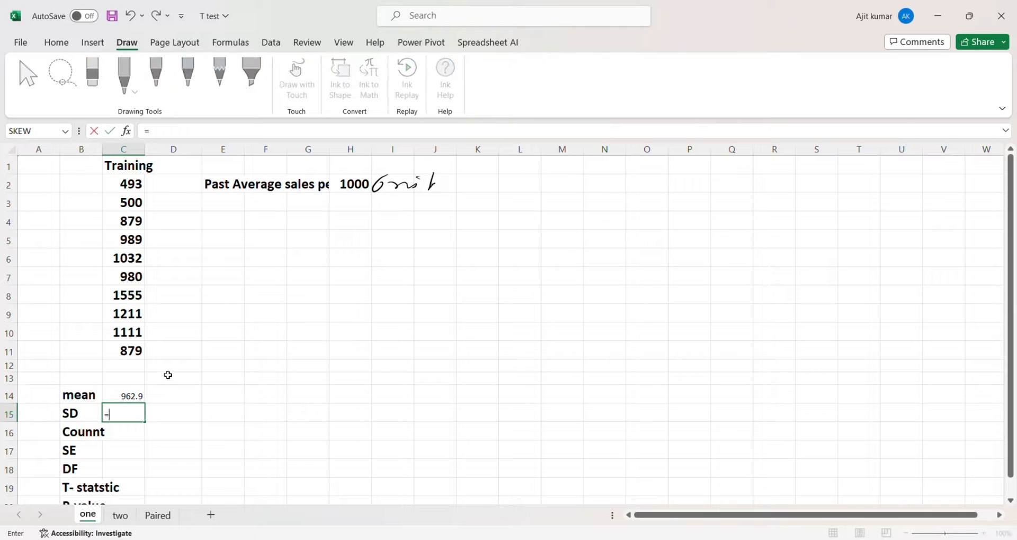
text(std)
key(BackSpace)
double_click(136, 443)
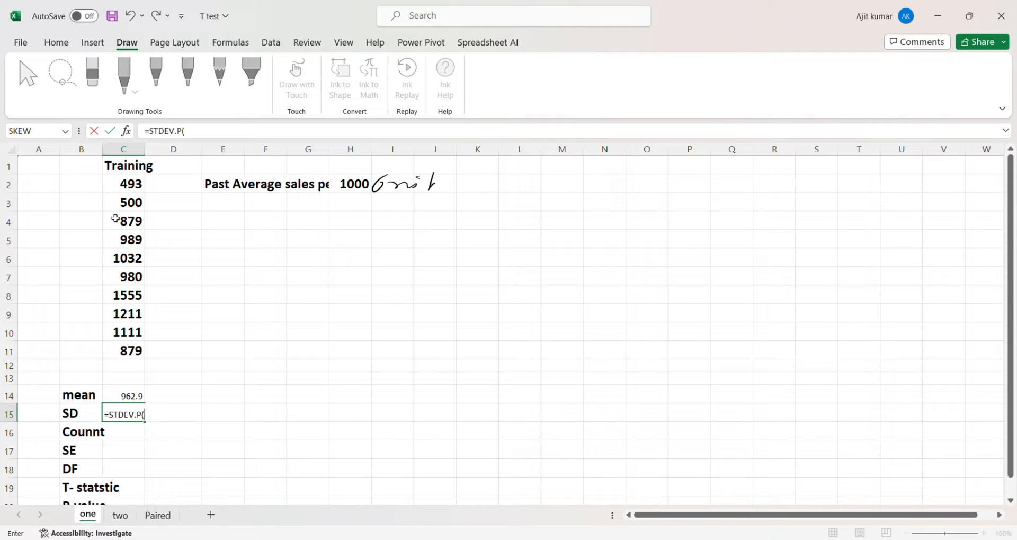
click(124, 185)
key(shift+Down)
key(shift+Down)
key(shift+Down)
key(shift+Down)
key(shift+Down)
key(shift+Down)
key(shift+Down)
key(shift+Down)
key(shift+Down)
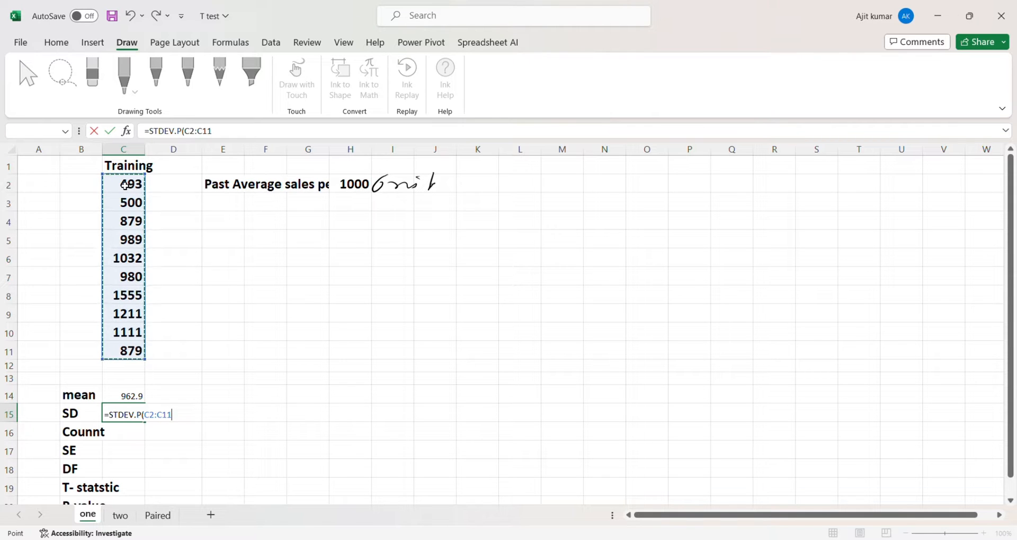
key(Return)
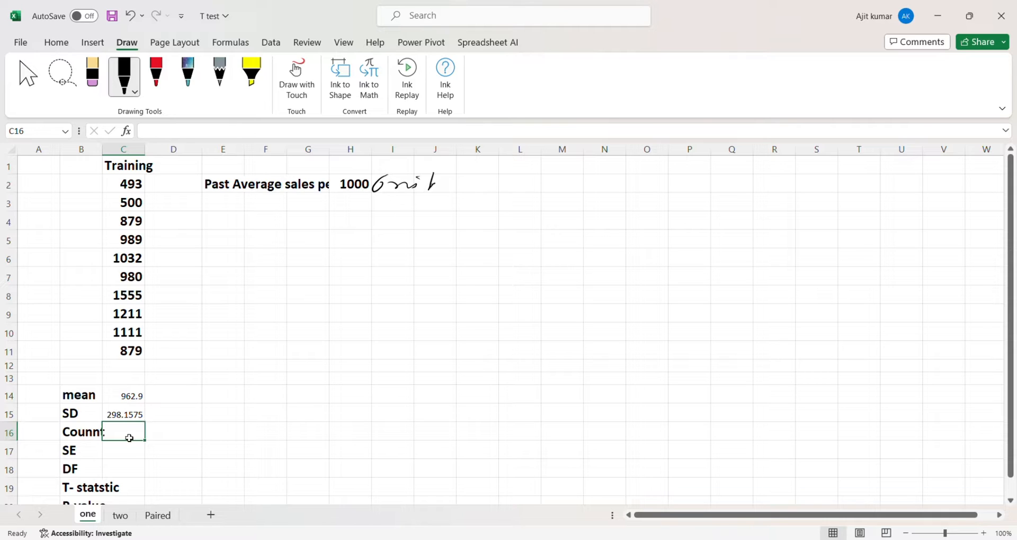
Count the Training values in C16 with =COUNT(C2:C11).
text(=c)
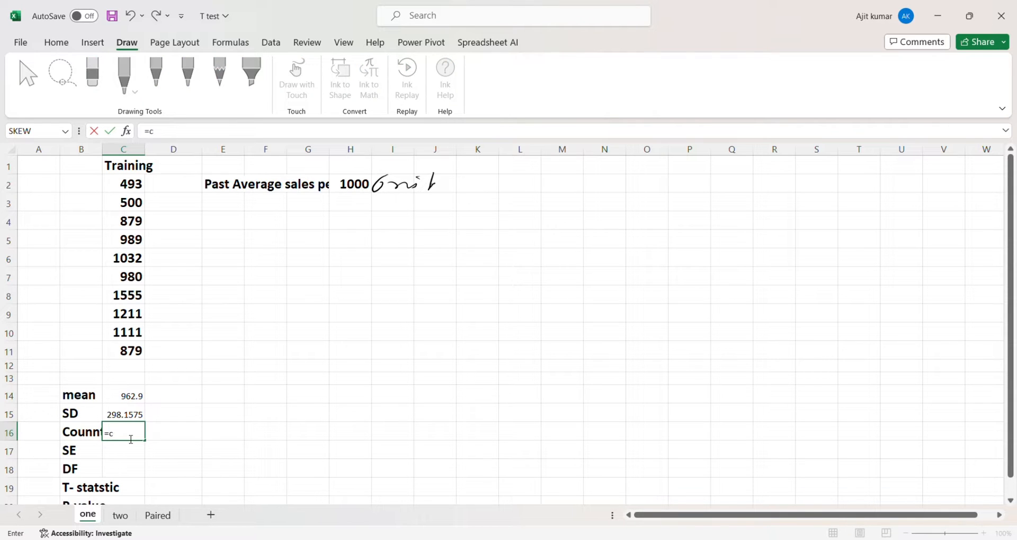
text(oun)
key(Tab)
click(136, 188)
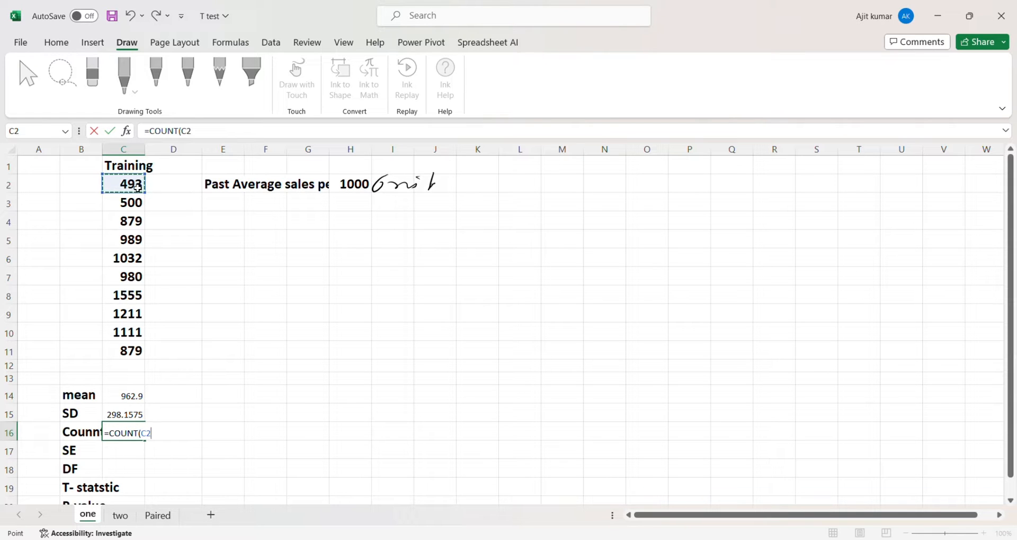
key(ctrl+shift+Down)
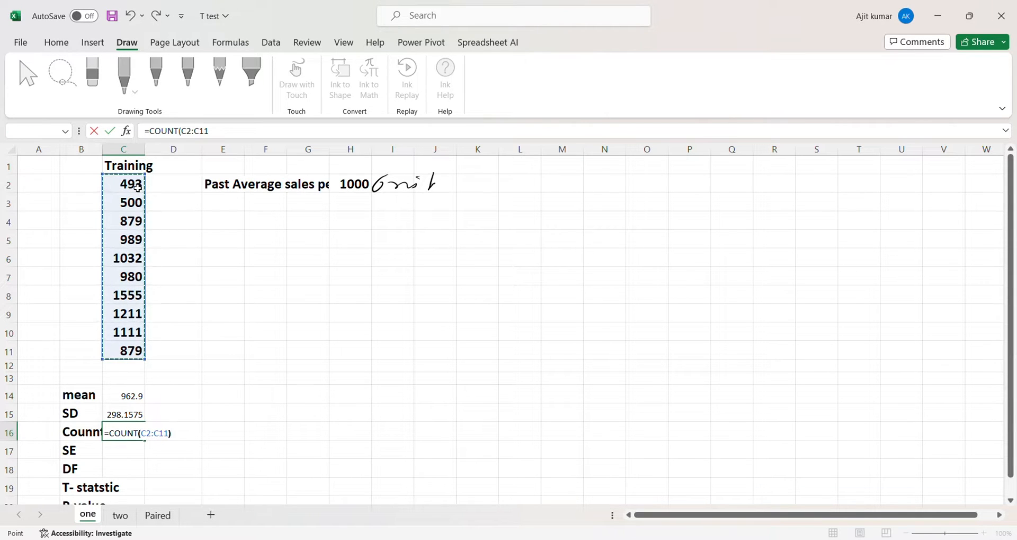
key(Return)
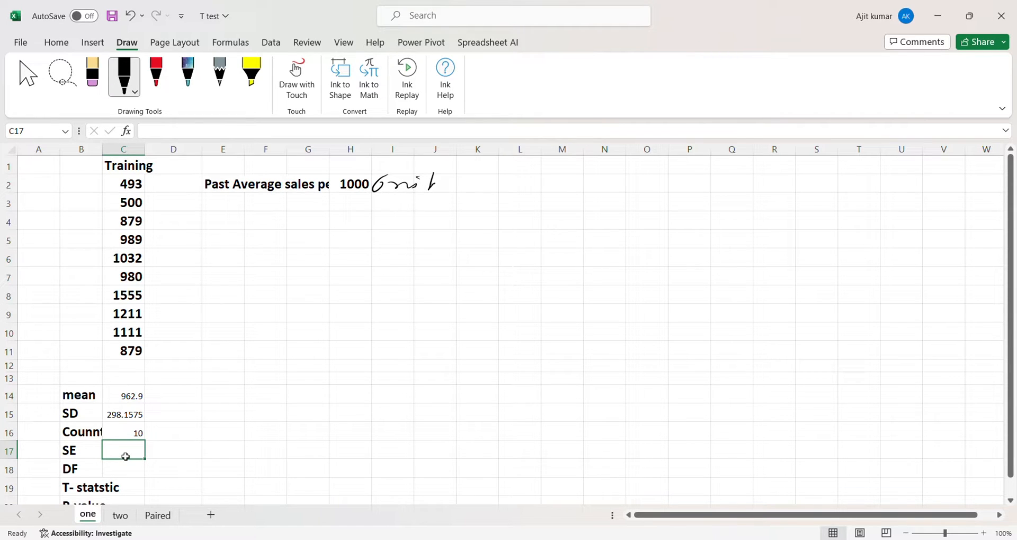
Calculate the standard error in C17 by dividing the SD by the square root of the count, =C15/SQRT(C16).
text(=)
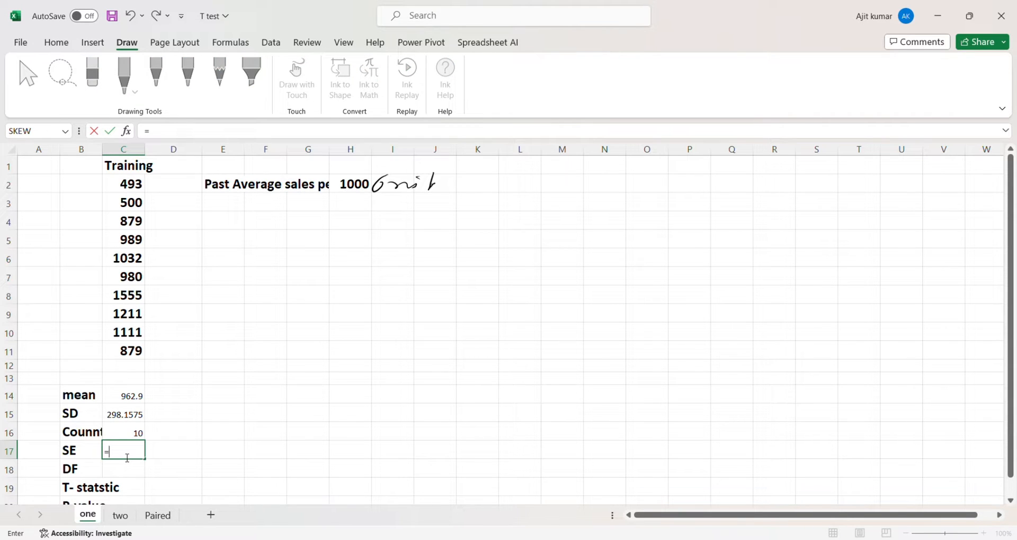
click(131, 417)
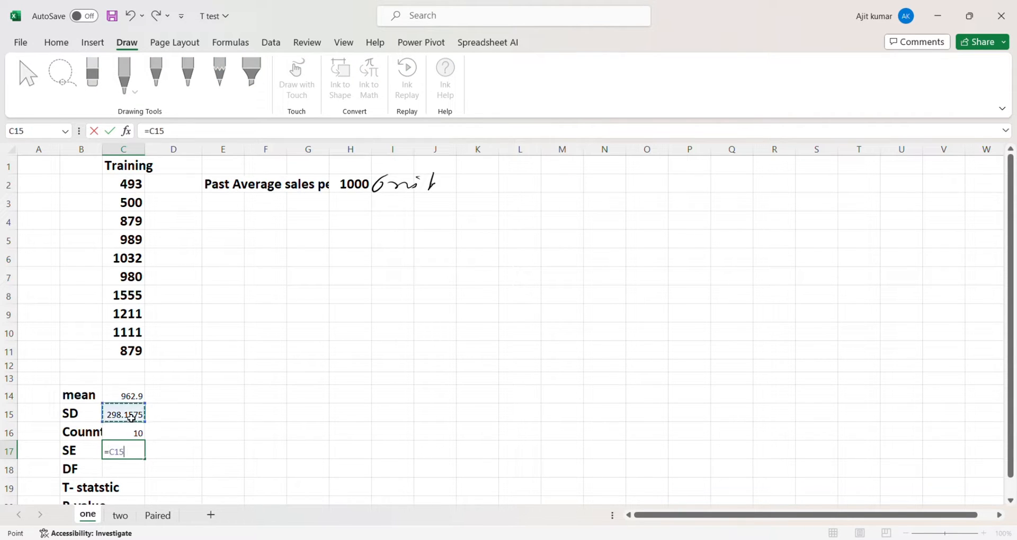
text(/sq)
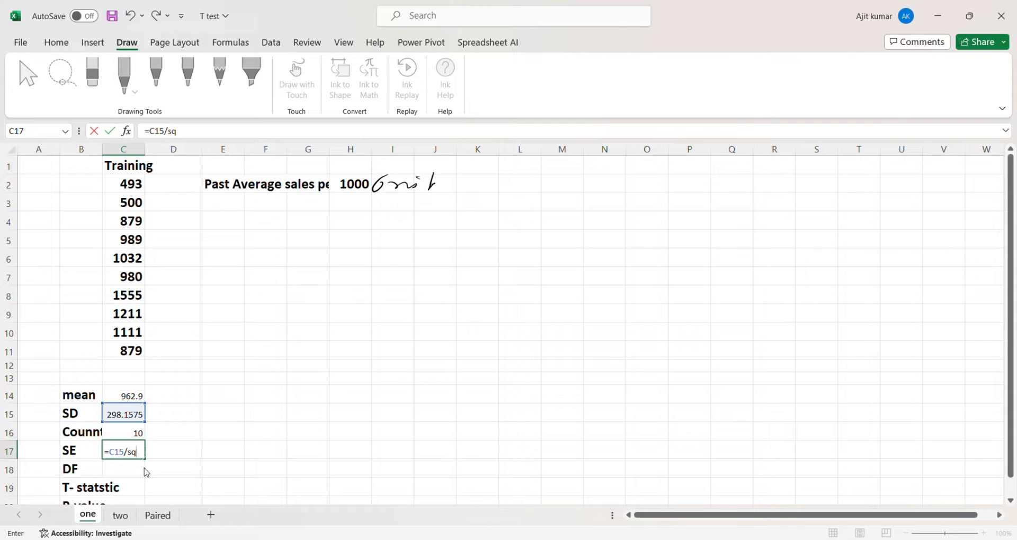
key(Tab)
click(137, 433)
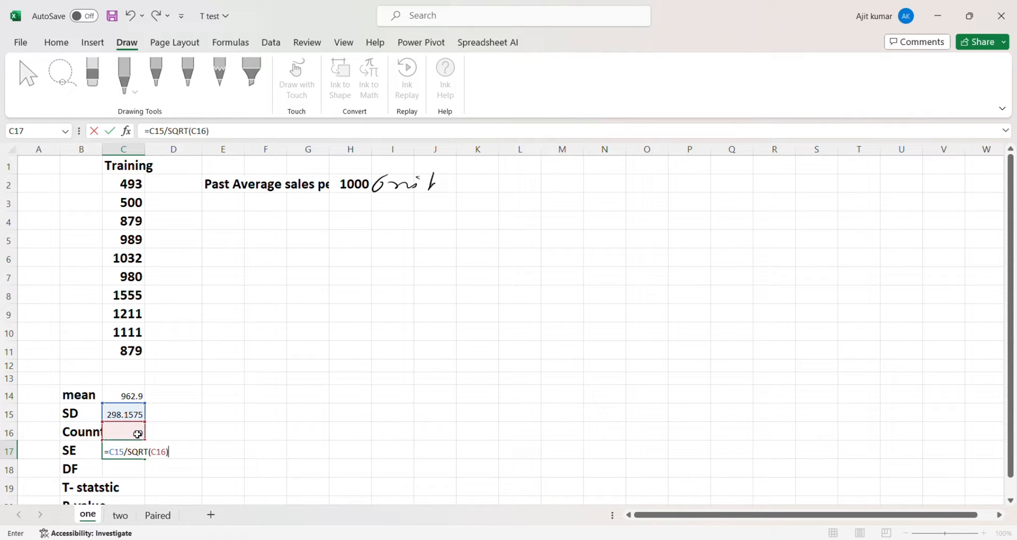
key(Return)
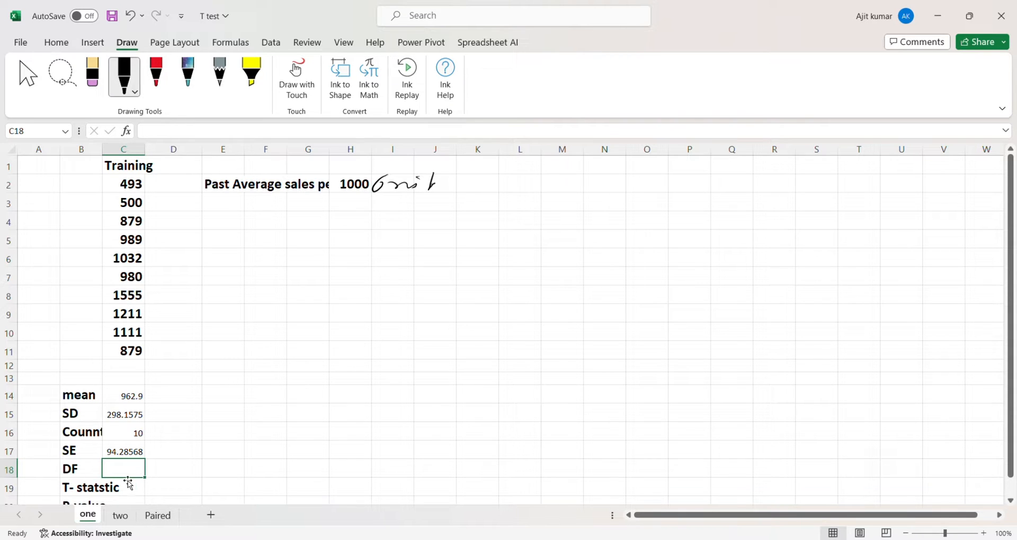
Enter 9 as the degrees of freedom in C18.
text(9)
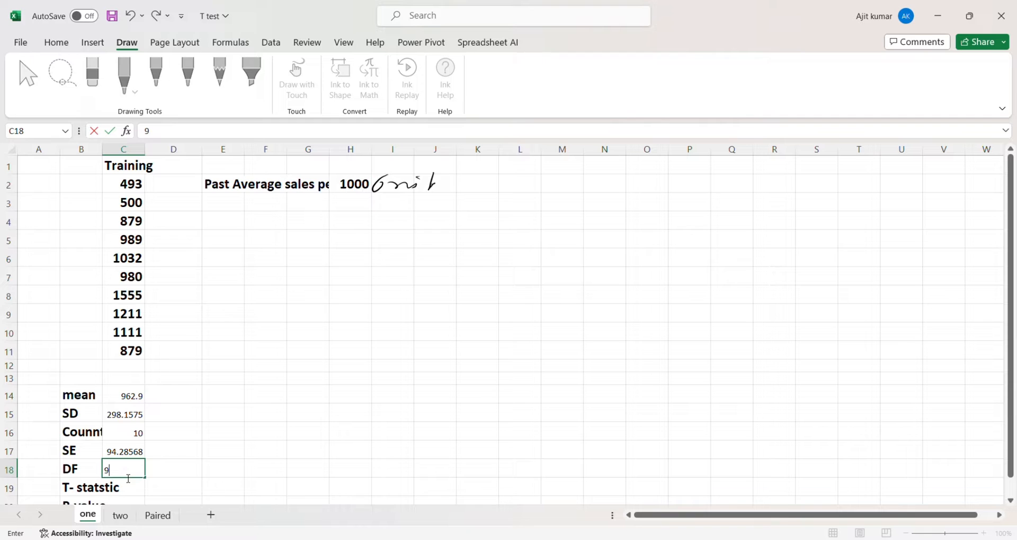
click(168, 476)
scroll(168, 477, down, 1)
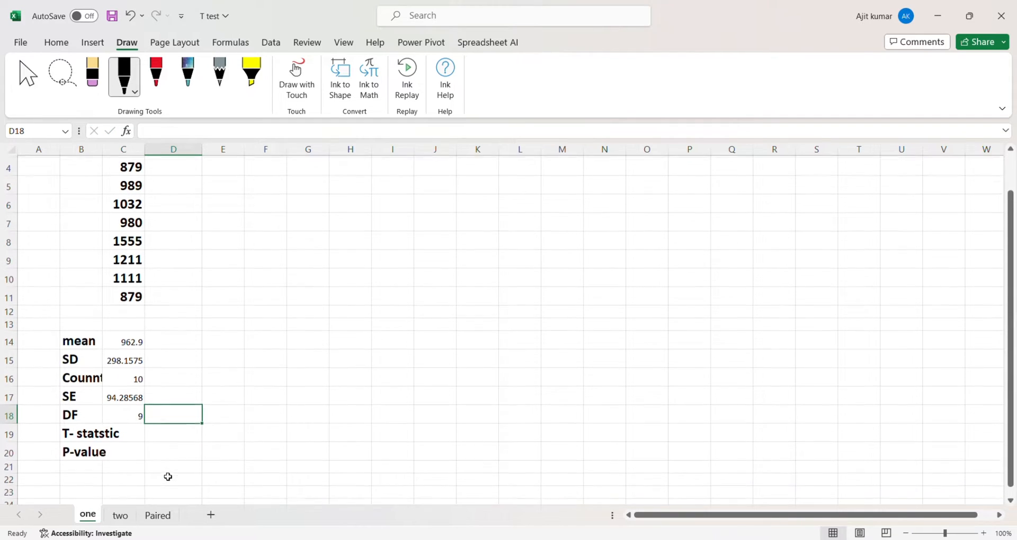
Handwrite the t-statistic formula in black ink in the empty area around H5:K8, with x̄ − μ over an SD term.
click(169, 440)
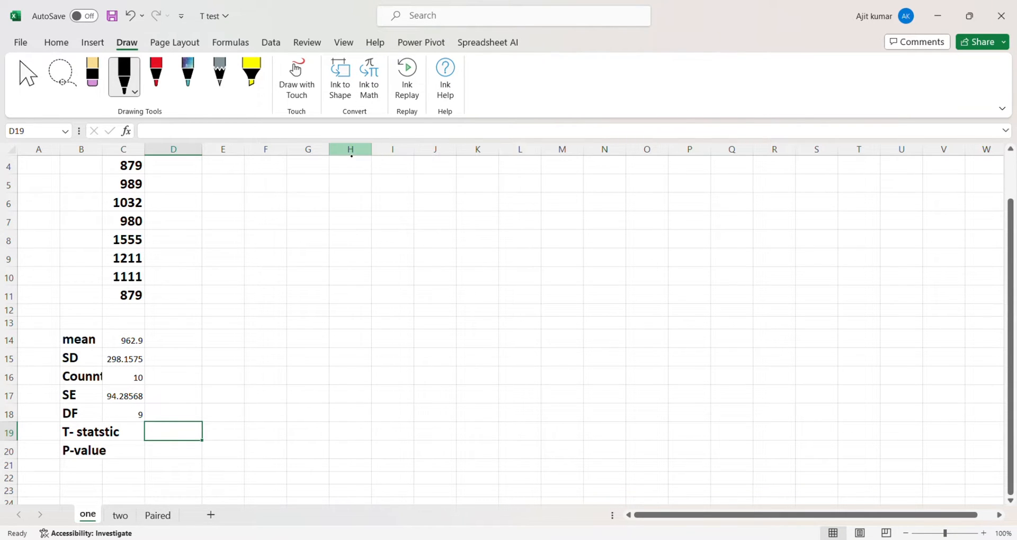
mouse_move(372, 196)
mouse_down()
mouse_move(401, 201)
mouse_move(394, 184)
mouse_move(449, 194)
mouse_move(473, 184)
mouse_move(450, 182)
mouse_move(497, 186)
mouse_up()
drag(326, 229, 505, 200)
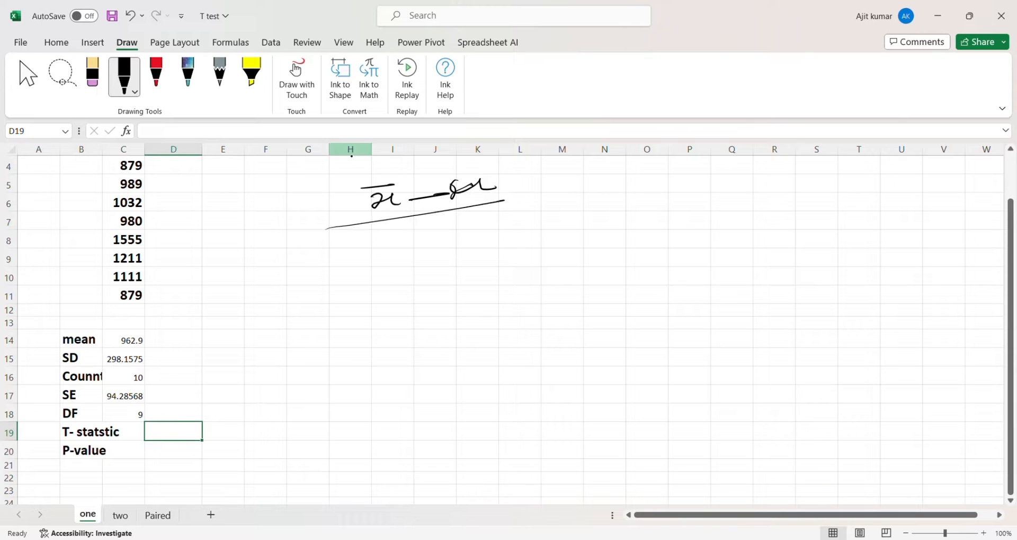
mouse_move(429, 222)
mouse_down()
mouse_move(412, 236)
mouse_move(439, 233)
mouse_up()
mouse_move(436, 217)
mouse_down()
mouse_move(441, 233)
mouse_move(505, 222)
mouse_up()
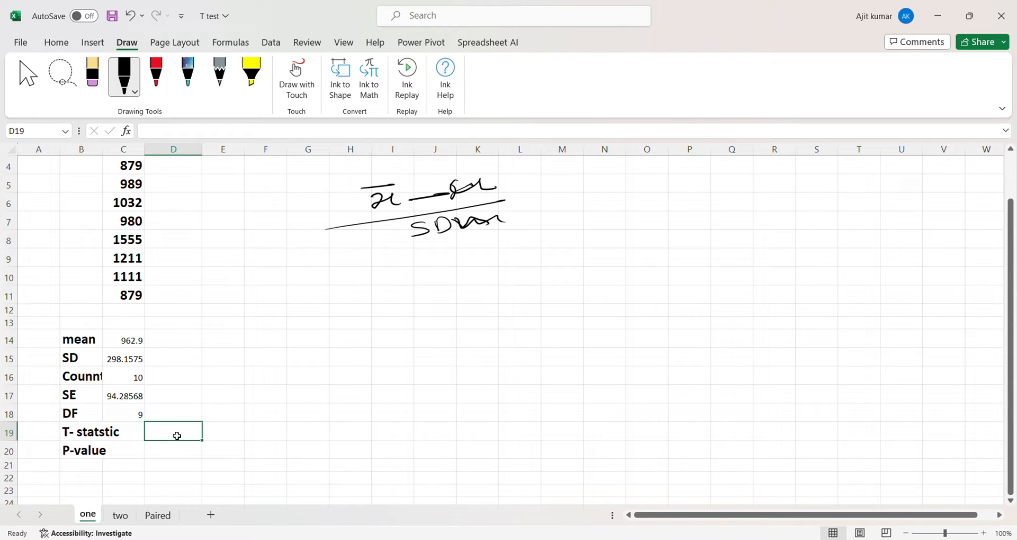
Enter the T-statistic formula =C14-H2/C17 in D19, using the mean, the past average sales and the standard error.
text(=)
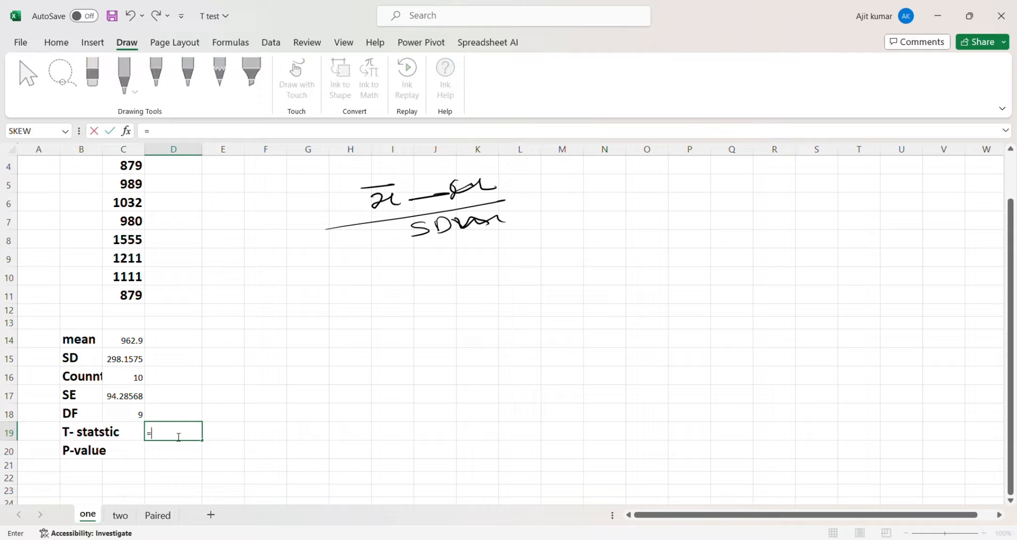
click(135, 344)
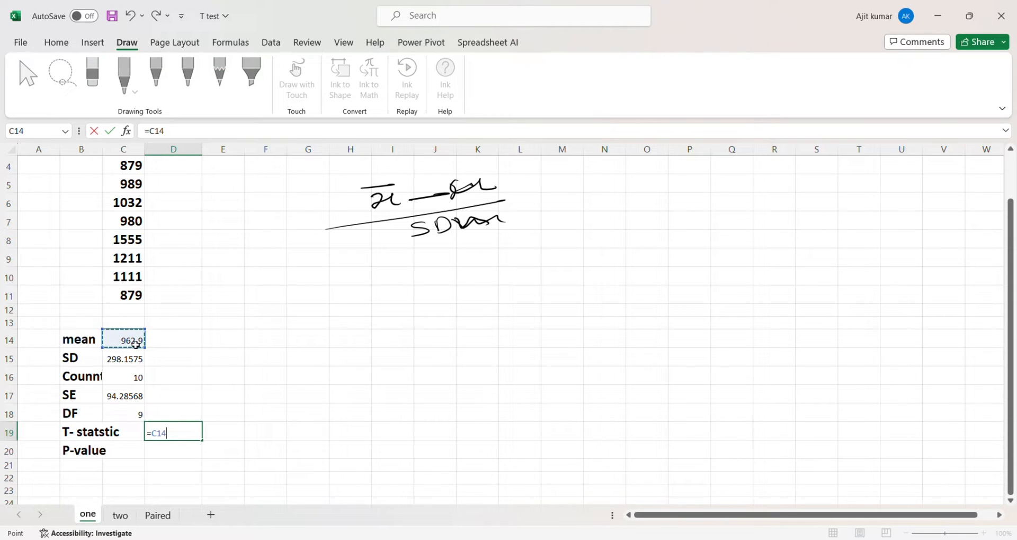
text(-)
scroll(213, 343, up, 1)
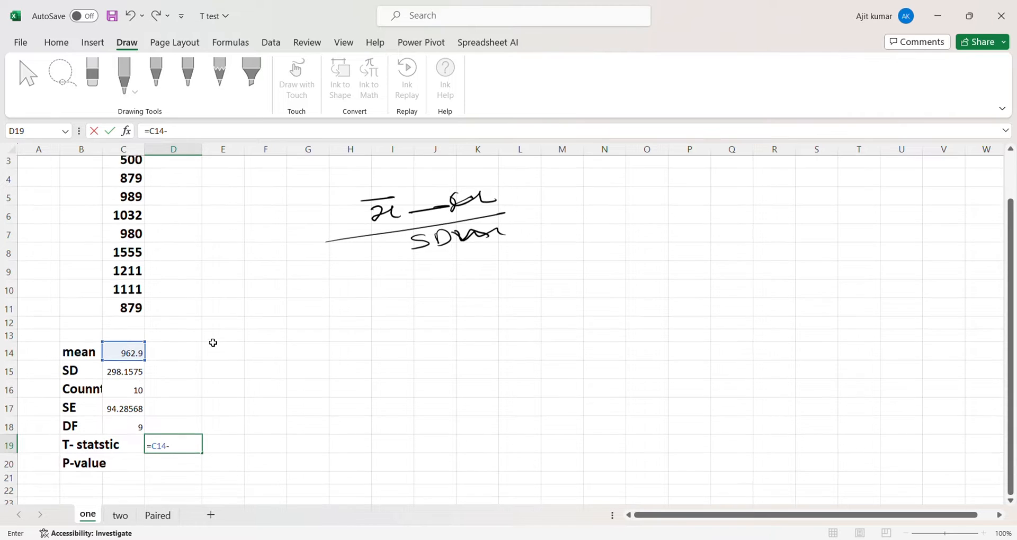
click(362, 176)
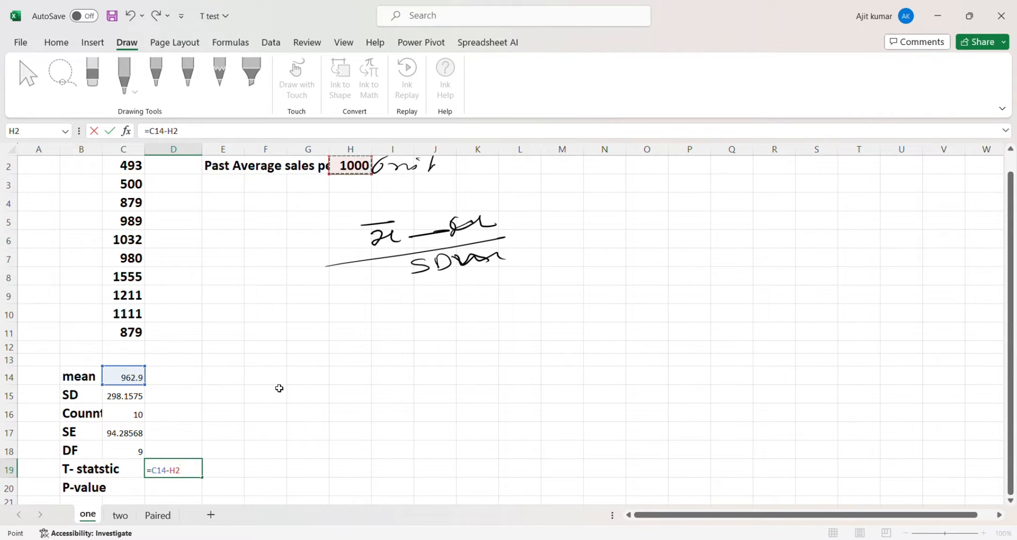
text(/)
click(132, 438)
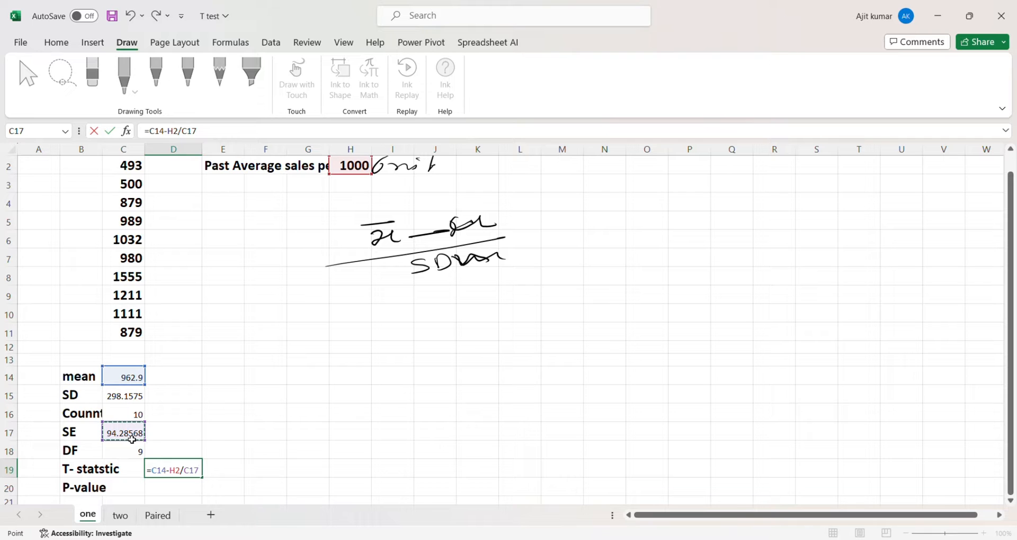
key(Return)
Calculate the two-tailed P-value in D20 with =TDIST(D19,C18,2).
scroll(300, 443, down, 1)
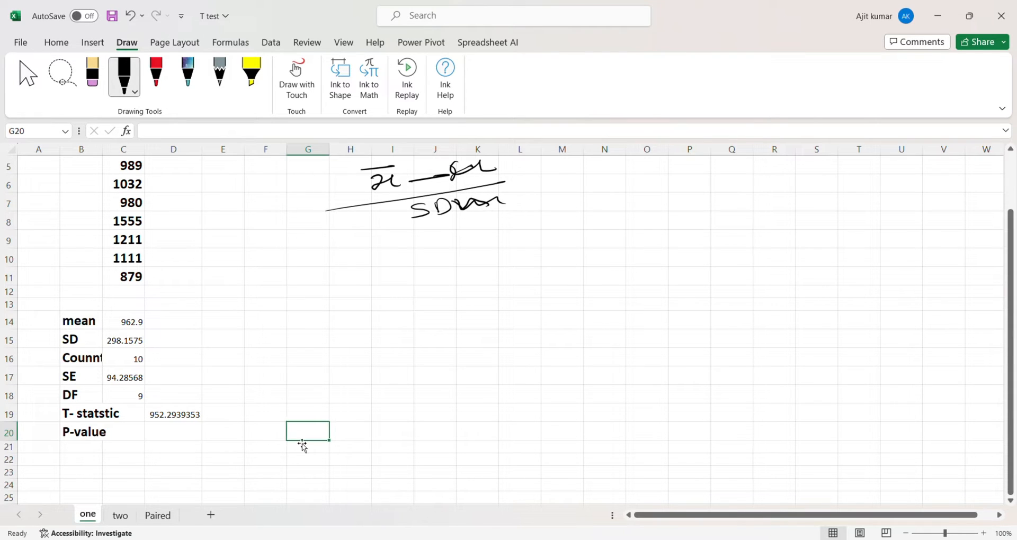
click(174, 437)
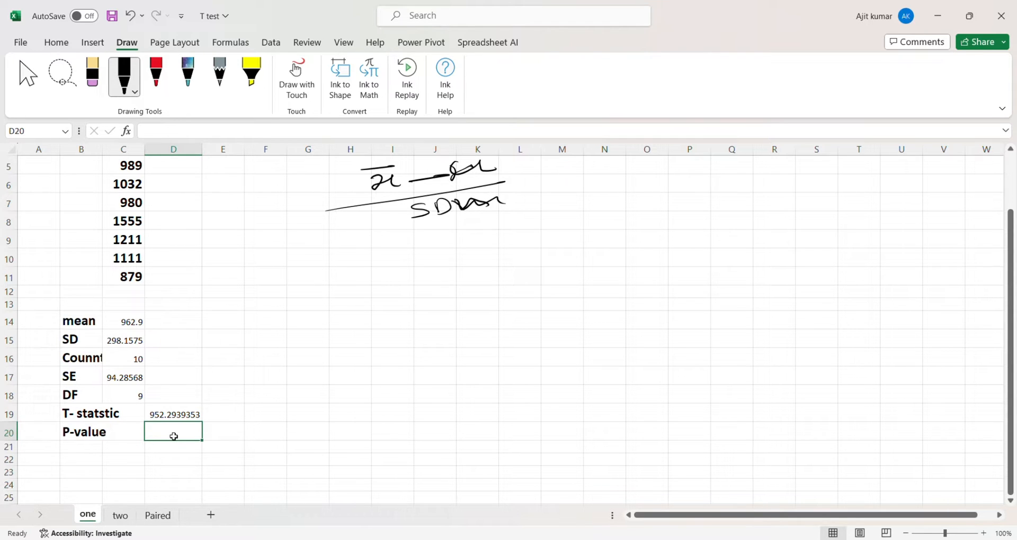
text(=)
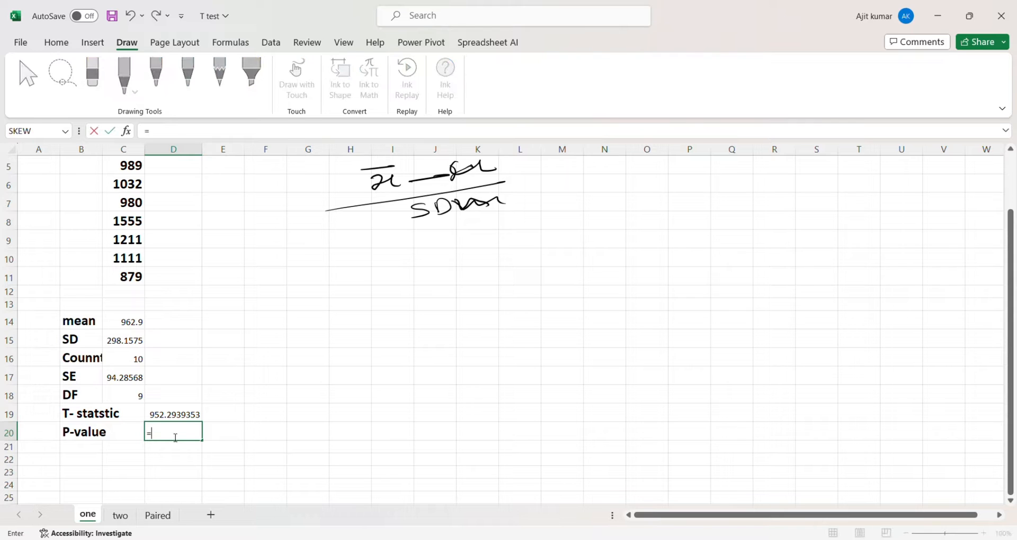
text(tdist)
key(Tab)
click(162, 417)
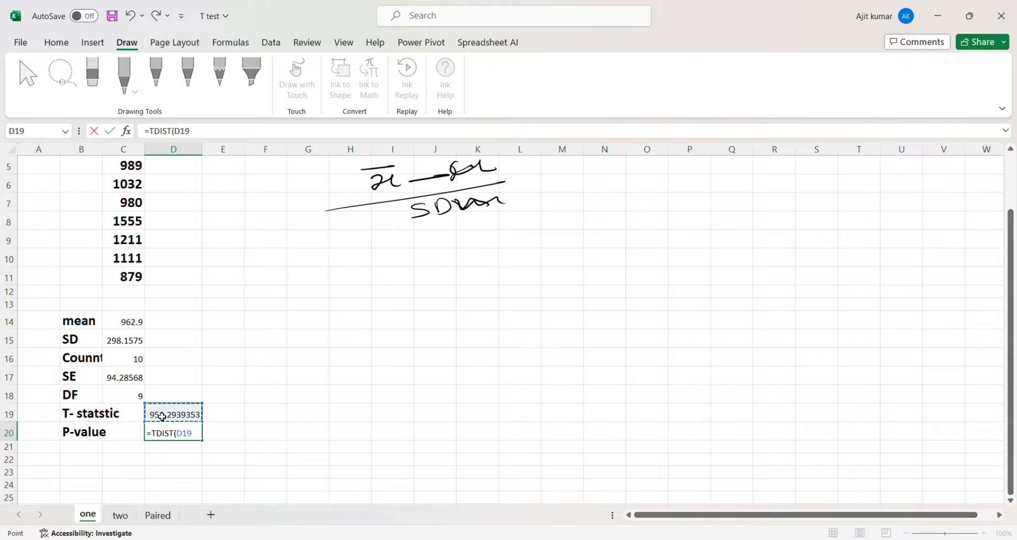
text(,)
click(138, 398)
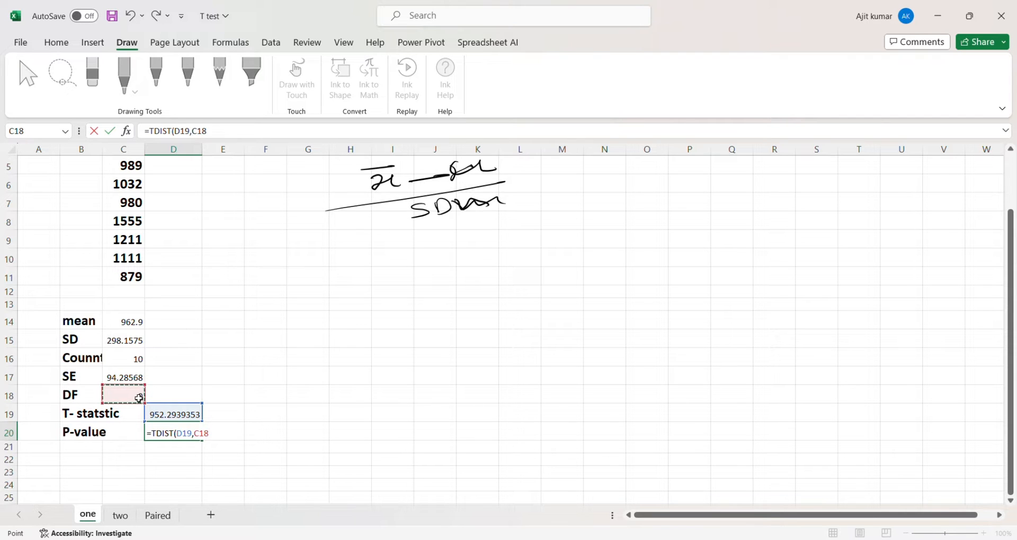
text(,)
text(2))
key(Return)
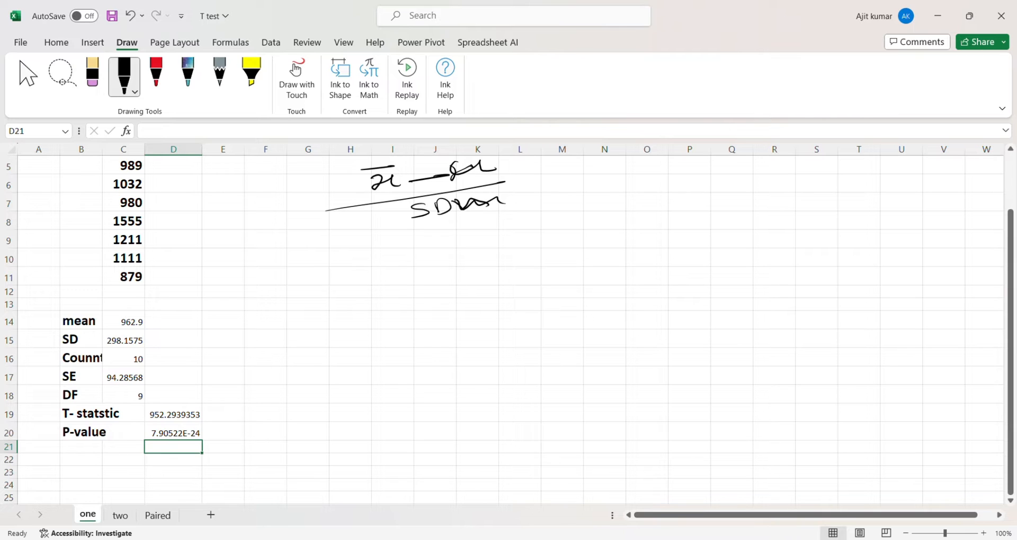
Enter the significance level 0.05 in F20, on the same row as the P-value.
click(279, 420)
click(196, 435)
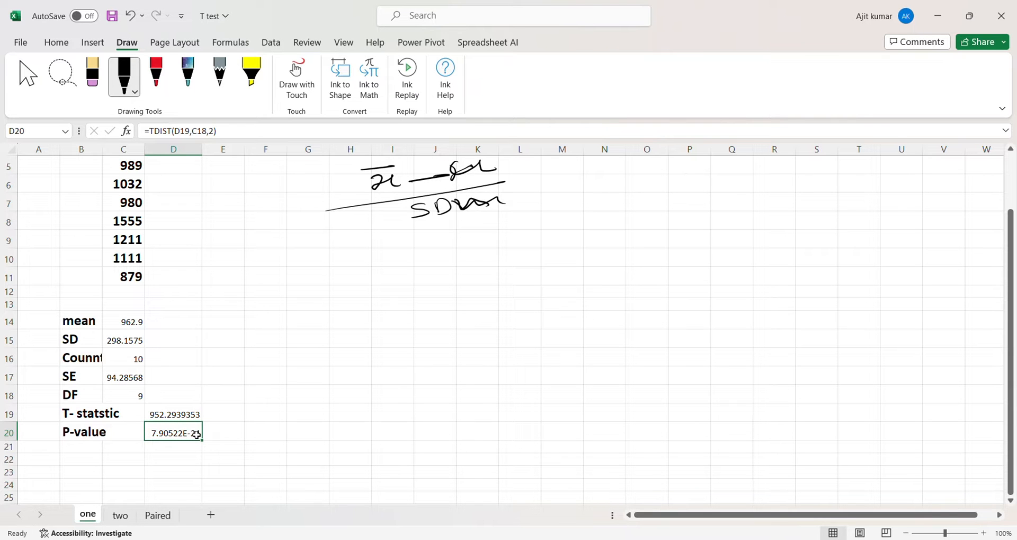
scroll(168, 435, up, 5)
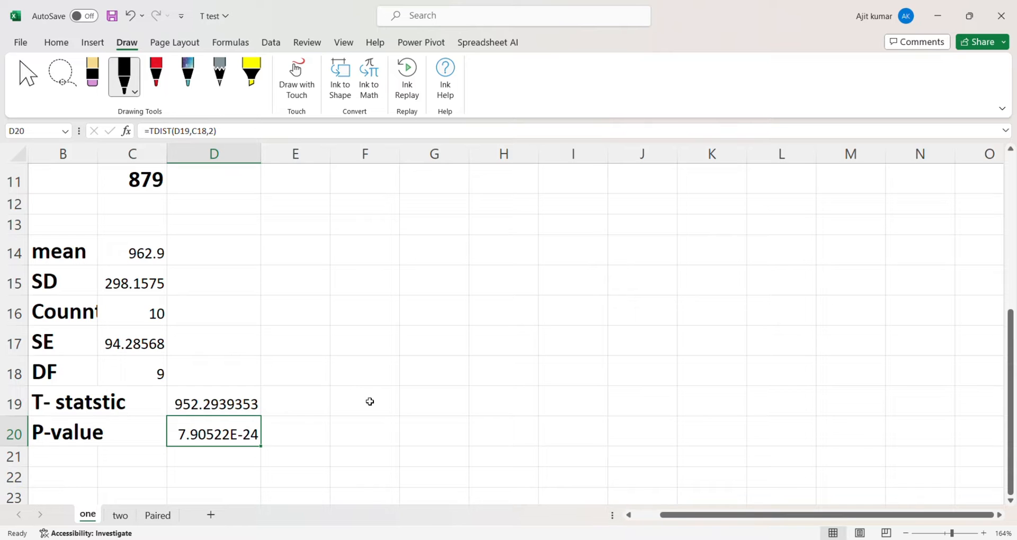
click(371, 439)
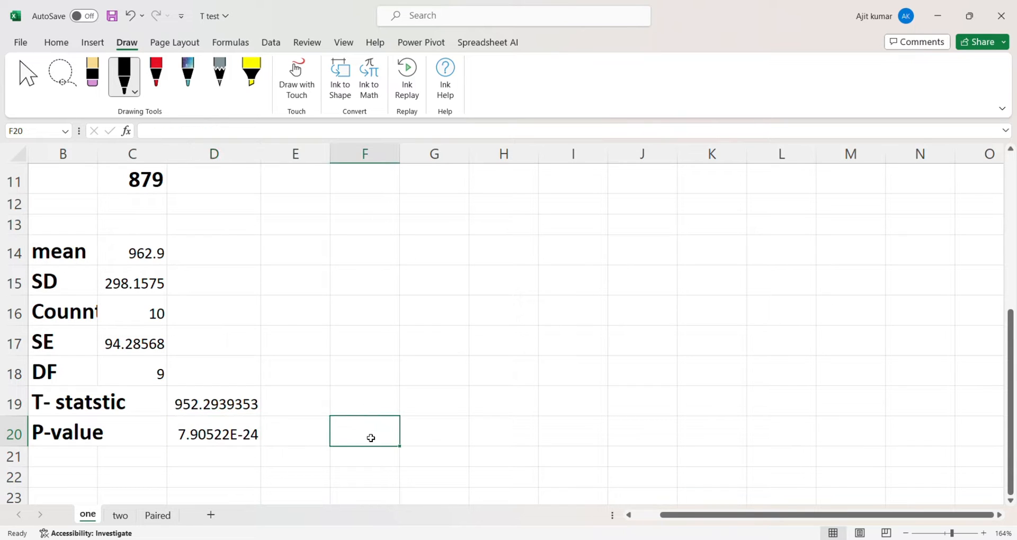
click(229, 433)
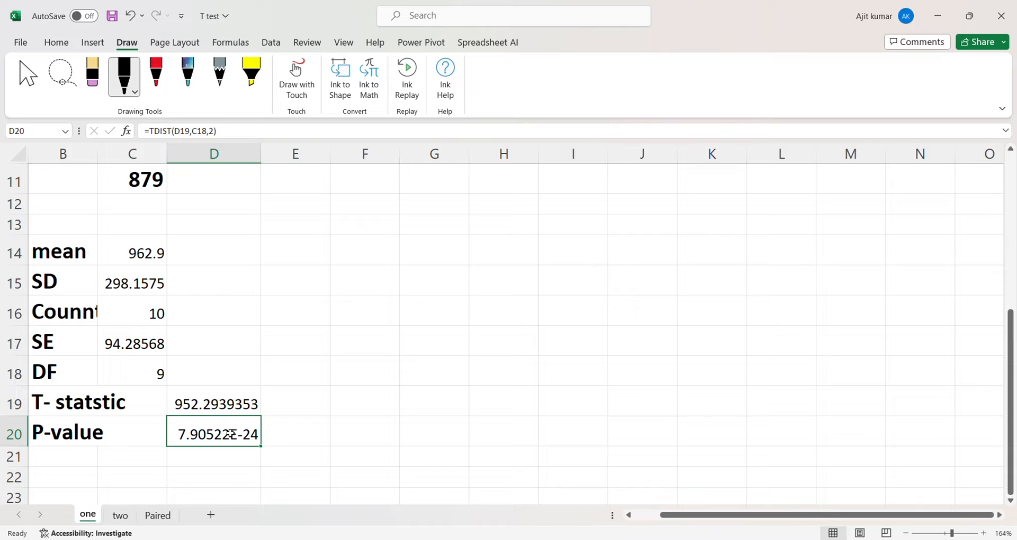
click(368, 434)
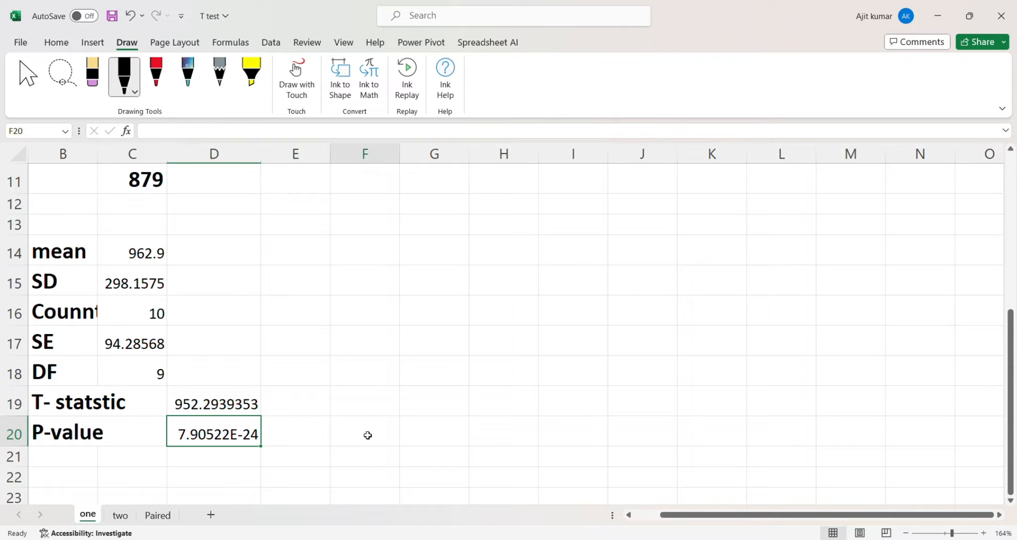
text(0.05)
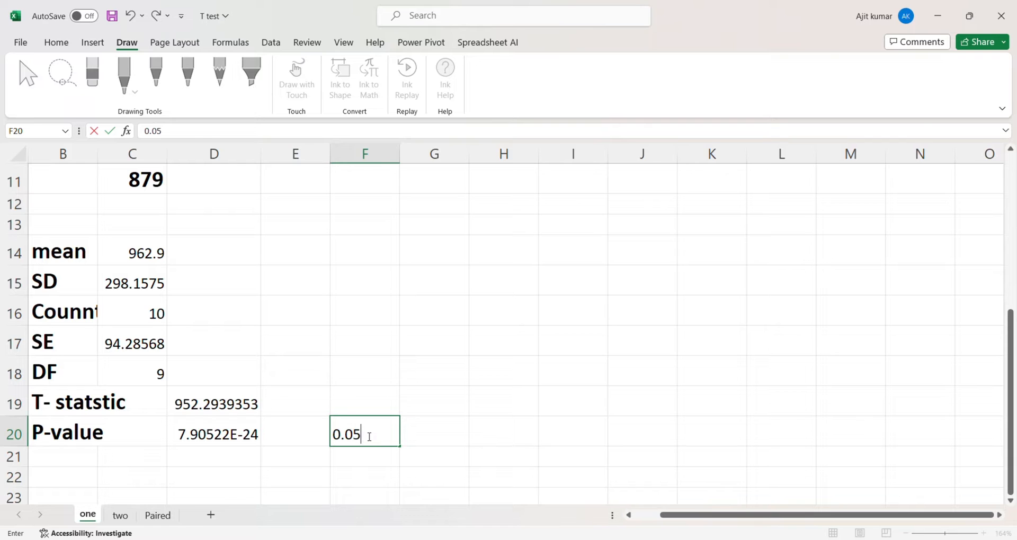
click(494, 428)
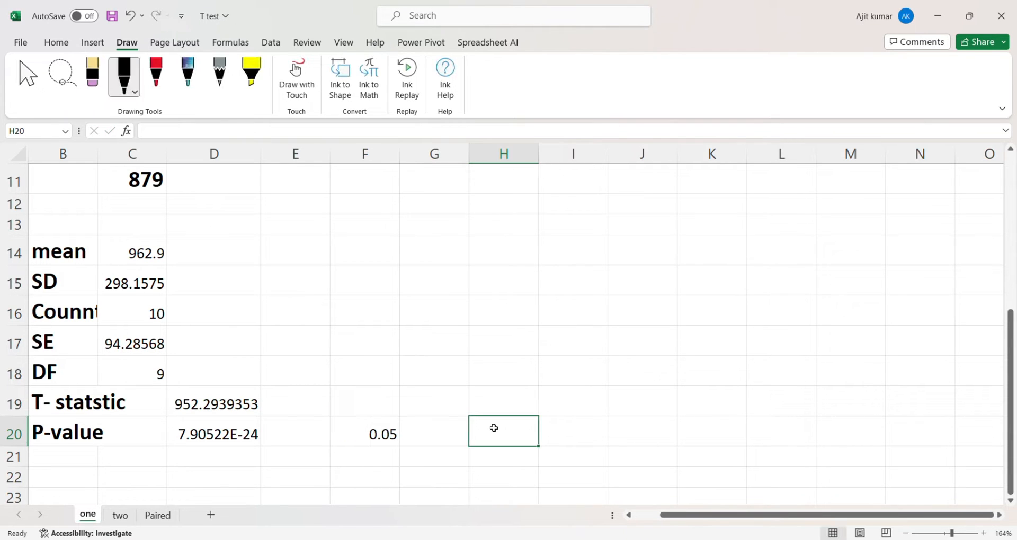
click(385, 434)
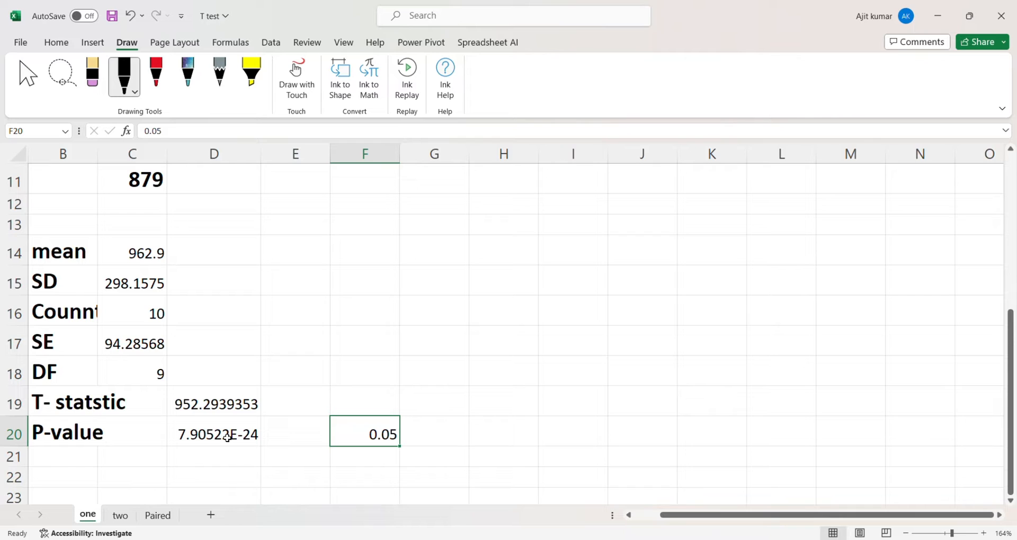
Handwrite the null hypothesis of no difference between two groups or two values around H14:O18 in black ink, and mark it with a cross.
click(498, 367)
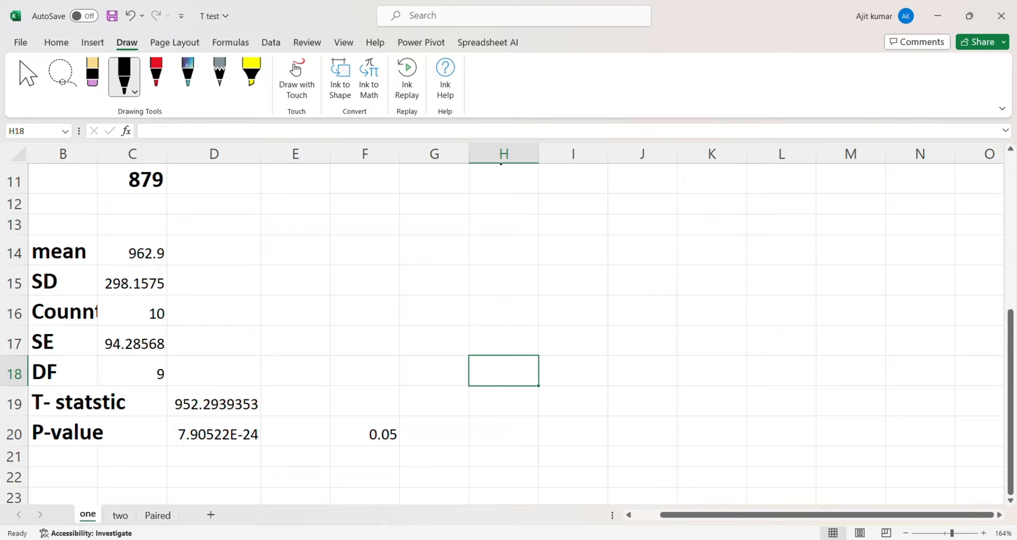
mouse_move(487, 288)
mouse_down()
mouse_move(489, 269)
mouse_move(526, 276)
mouse_up()
mouse_move(532, 271)
mouse_down()
mouse_move(536, 286)
mouse_move(716, 269)
mouse_up()
click(713, 259)
mouse_move(733, 257)
mouse_down()
mouse_move(735, 270)
mouse_move(875, 245)
mouse_move(882, 253)
mouse_up()
mouse_move(901, 238)
mouse_down()
mouse_move(910, 250)
mouse_move(897, 244)
mouse_move(956, 222)
mouse_move(941, 233)
mouse_up()
mouse_move(687, 300)
mouse_down()
mouse_move(705, 316)
mouse_move(965, 270)
mouse_up()
mouse_move(746, 327)
mouse_down()
mouse_move(727, 343)
mouse_move(853, 321)
mouse_move(856, 334)
mouse_move(968, 305)
mouse_up()
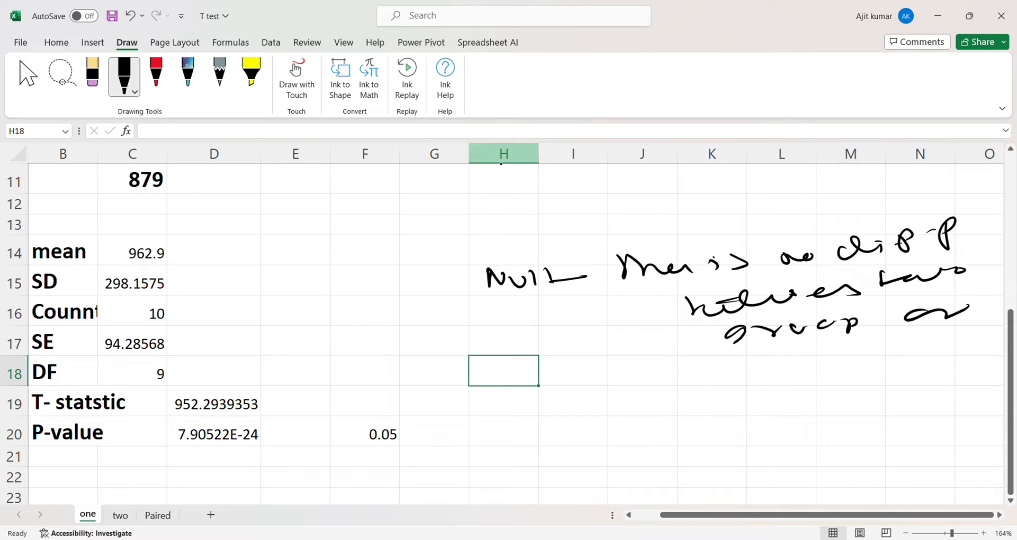
drag(769, 358, 764, 377)
drag(758, 374, 783, 365)
drag(800, 367, 1005, 351)
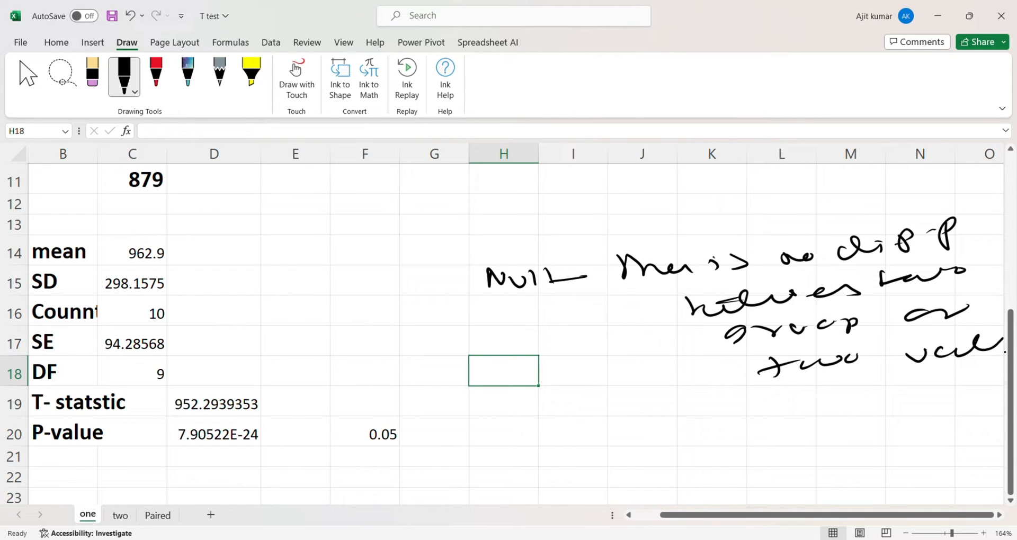
mouse_move(605, 317)
mouse_down()
mouse_move(652, 333)
mouse_move(606, 371)
mouse_up()
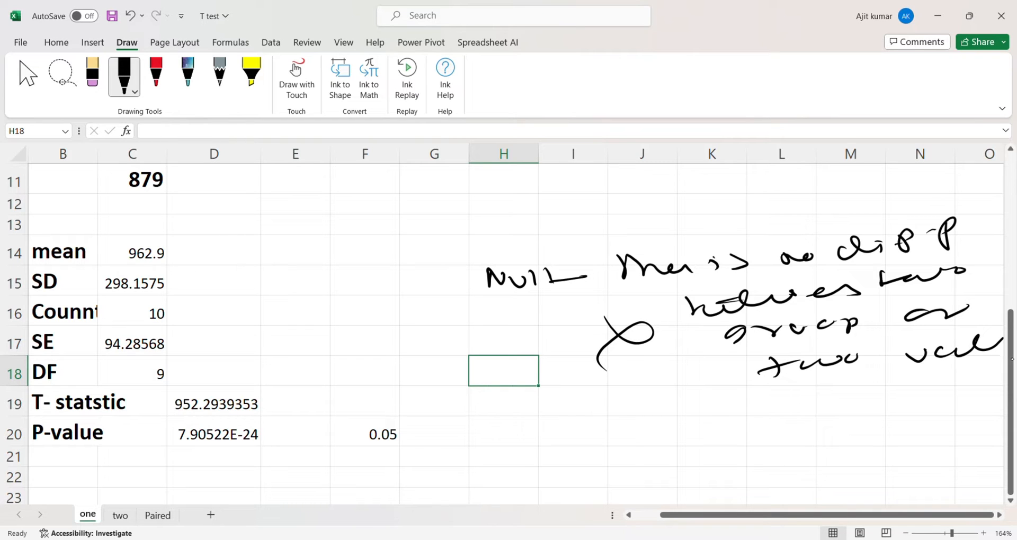
Handwrite the alternative hypothesis, starting "Alt = There is", below the null hypothesis in black ink, with a check mark in front.
drag(624, 424, 633, 451)
mouse_move(635, 427)
mouse_down()
mouse_move(660, 442)
mouse_move(694, 423)
mouse_up()
drag(680, 415, 678, 439)
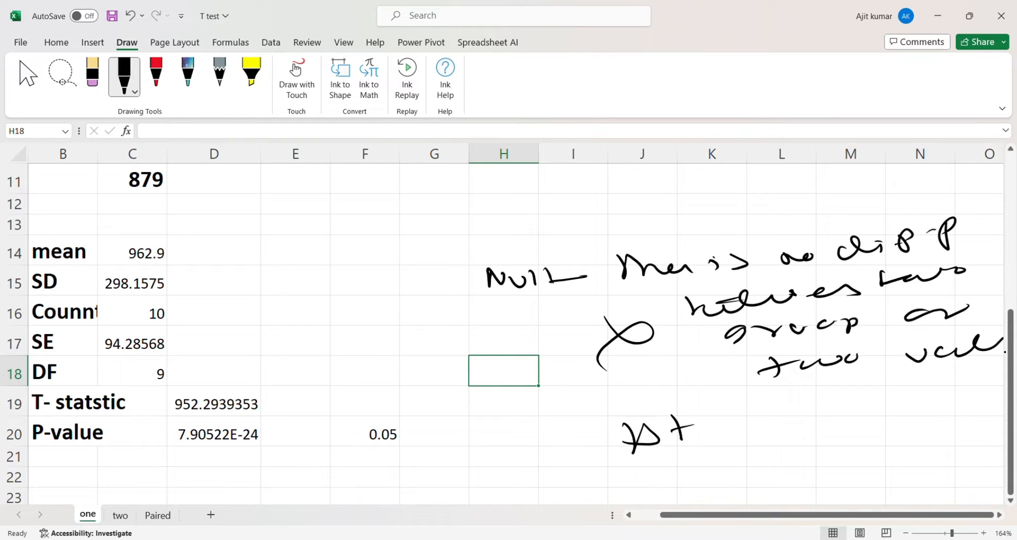
drag(522, 439, 594, 432)
mouse_move(726, 444)
mouse_down()
mouse_move(816, 444)
mouse_move(832, 420)
mouse_up()
mouse_move(821, 419)
mouse_down()
mouse_move(849, 438)
mouse_move(893, 428)
mouse_up()
mouse_move(938, 411)
mouse_down()
mouse_move(928, 413)
mouse_move(933, 429)
mouse_up()
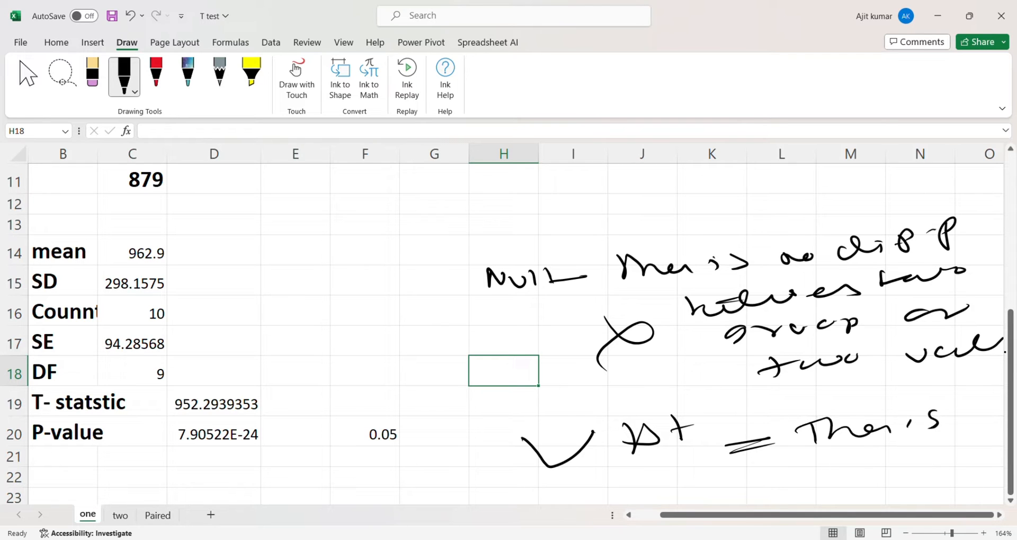
mouse_move(825, 461)
mouse_down()
mouse_move(846, 474)
mouse_move(890, 455)
mouse_move(905, 462)
mouse_up()
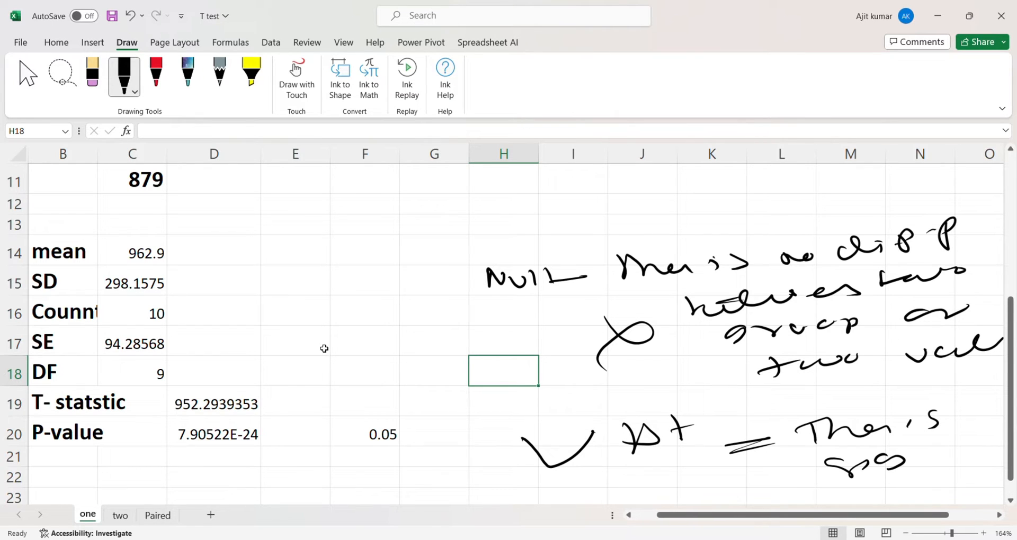
Switch to the sheet named two, which holds the two groups' data.
scroll(324, 348, down, 5)
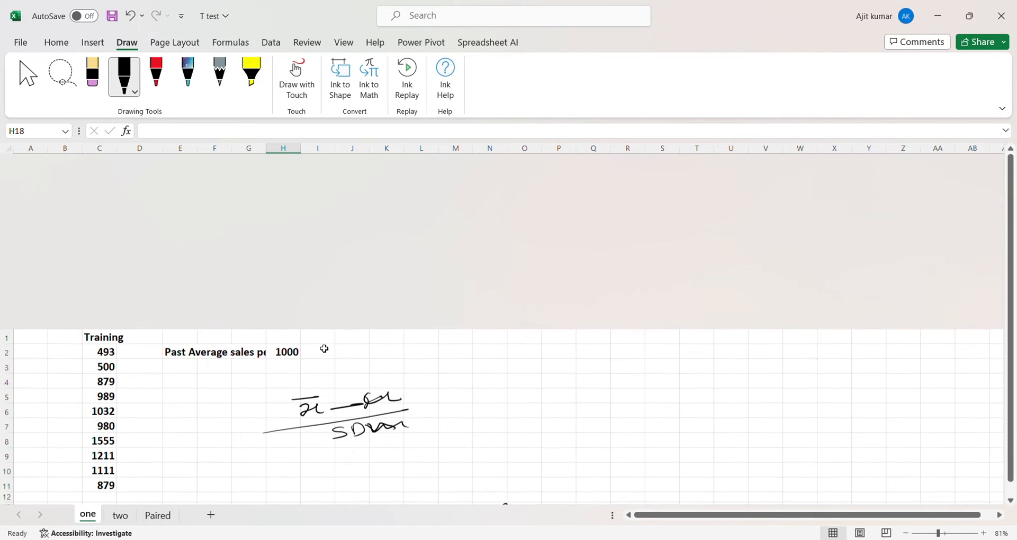
scroll(324, 348, up, 1)
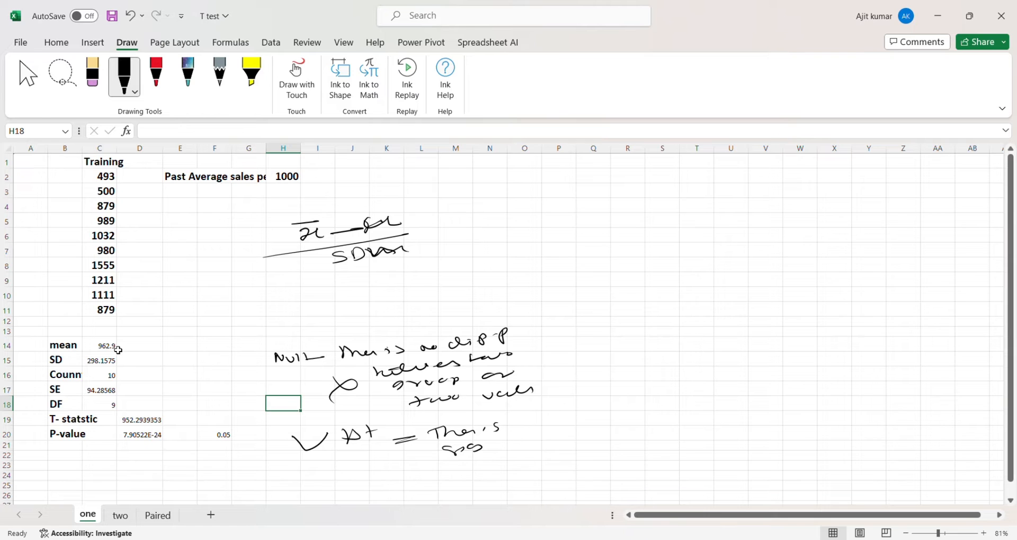
scroll(118, 350, down, 1)
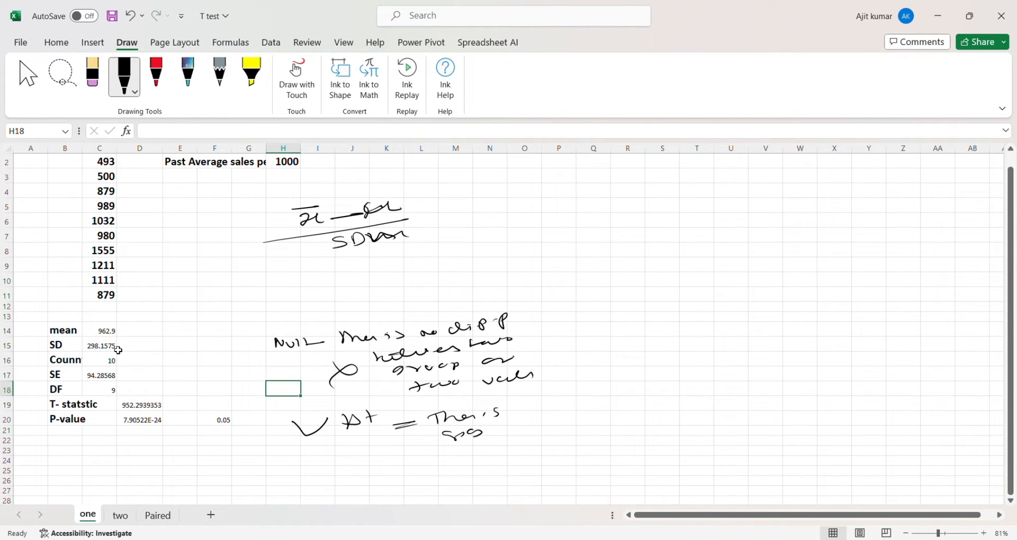
click(116, 521)
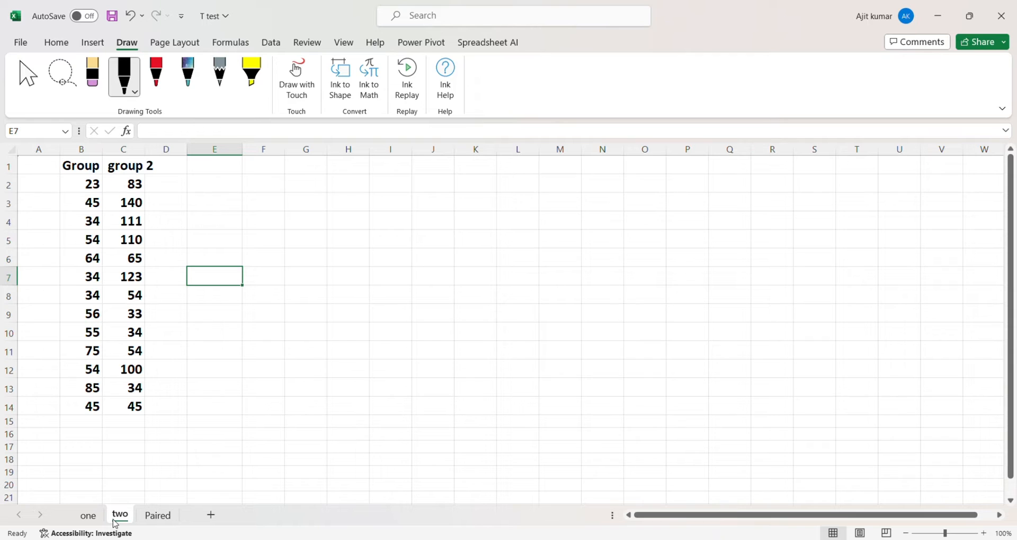
Start a T.TEST formula in B16 with the first group's values B2:B14 as the first array.
click(97, 438)
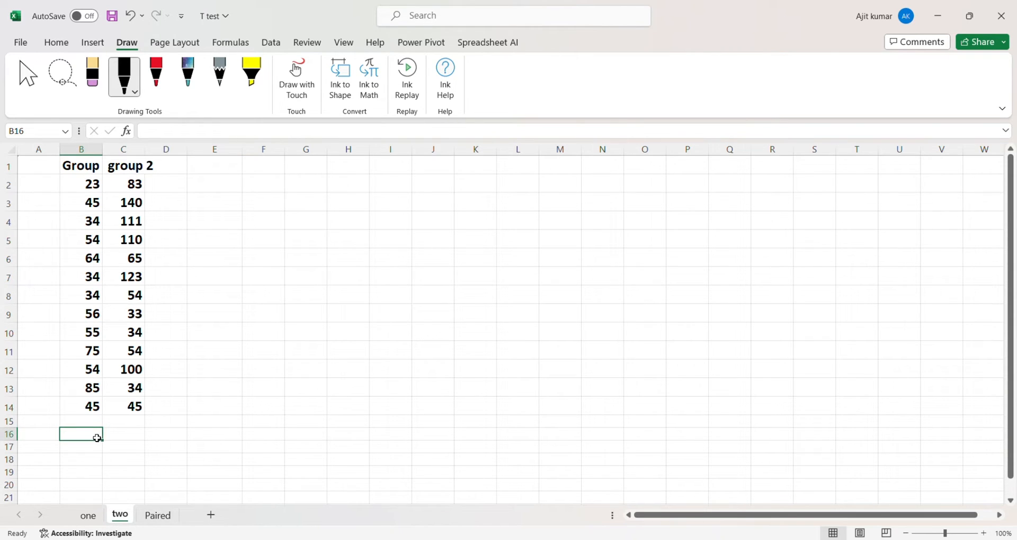
text(=t)
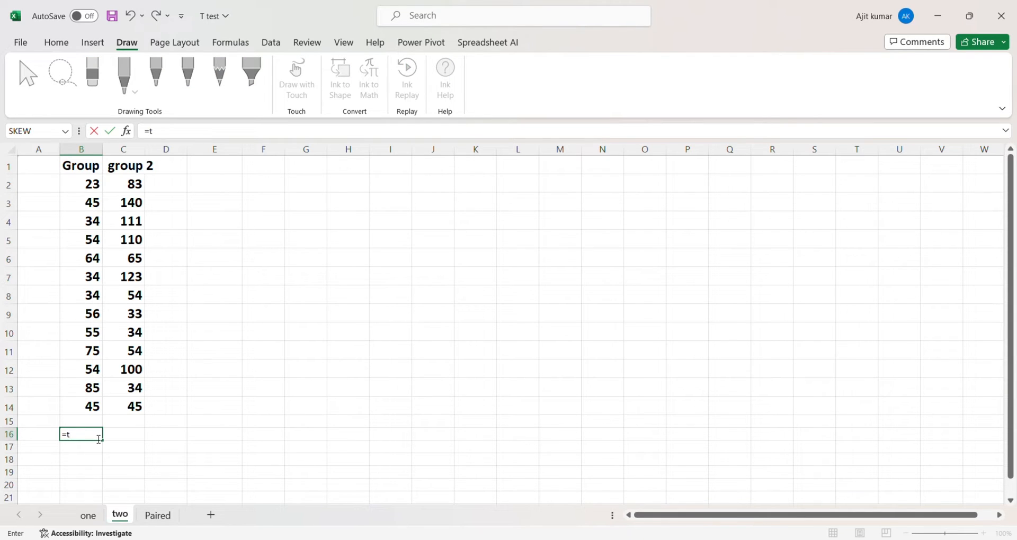
text(,)
key(BackSpace)
text(.test)
key(Tab)
click(98, 190)
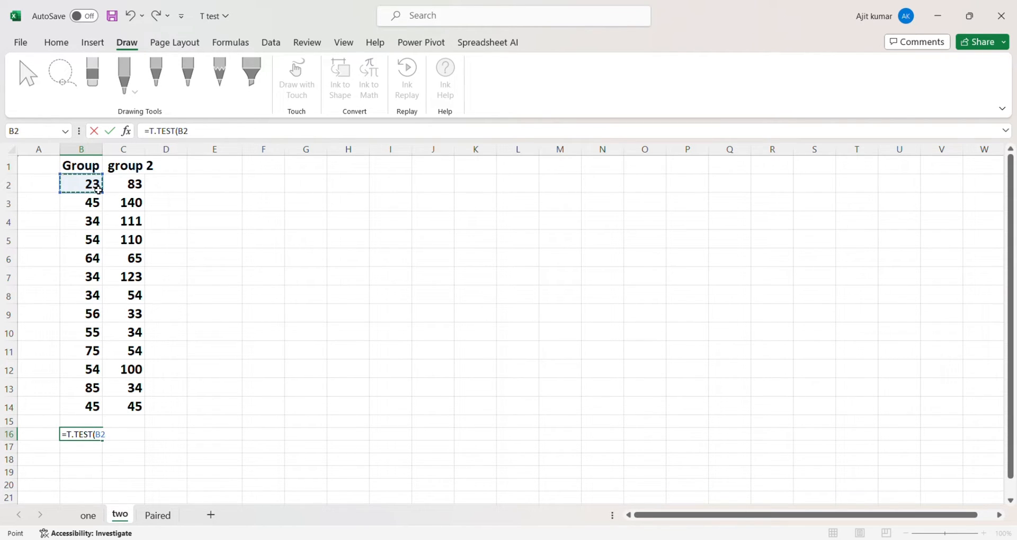
key(ctrl+shift+Down)
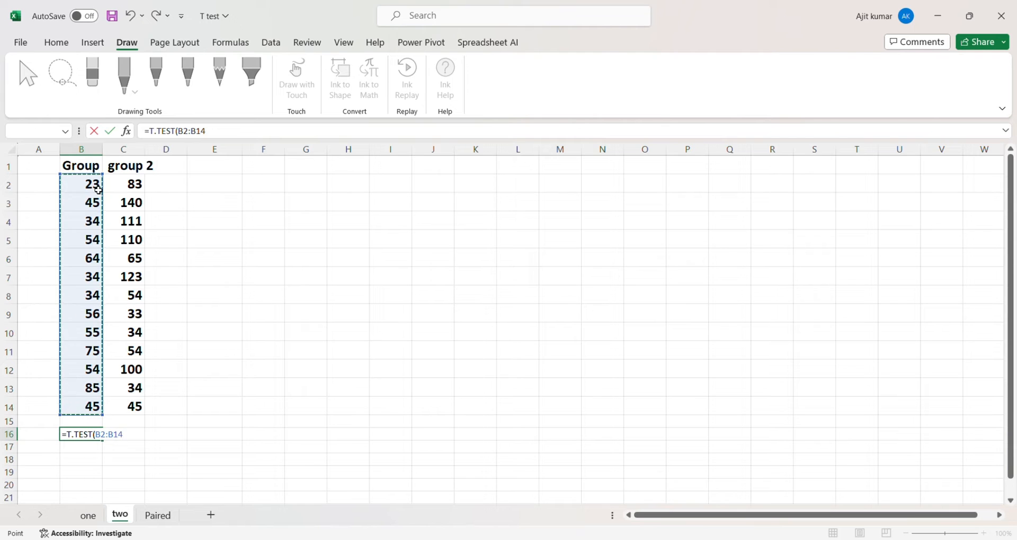
text(,)
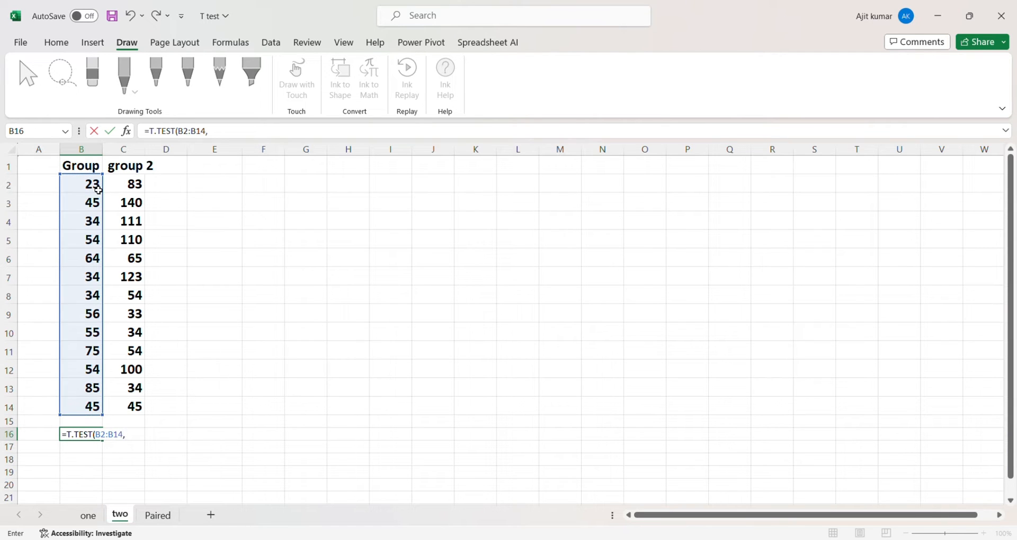
Complete the T.TEST formula with C2:C14 as the second array, 2 tails and type 2.
click(137, 187)
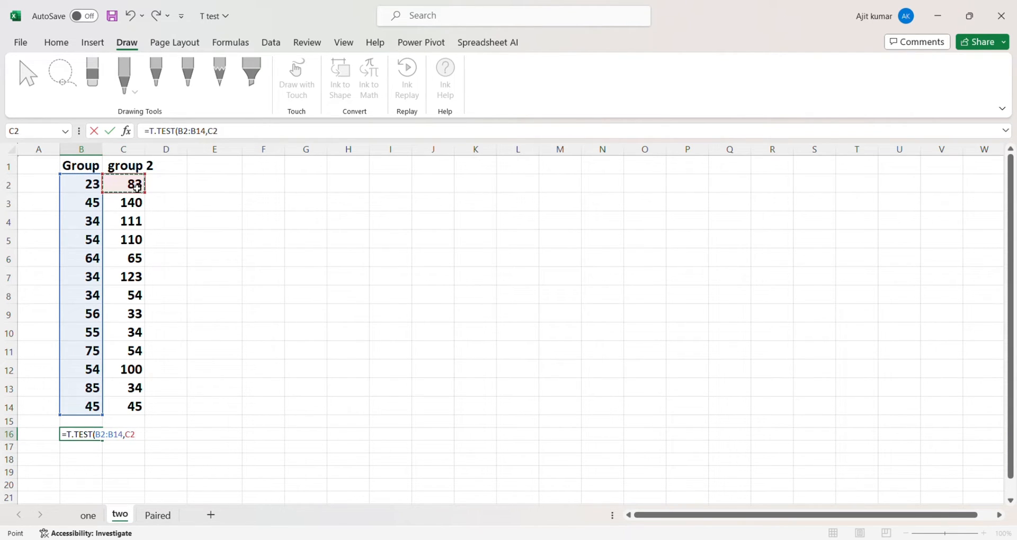
key(ctrl+shift+Down)
text(,)
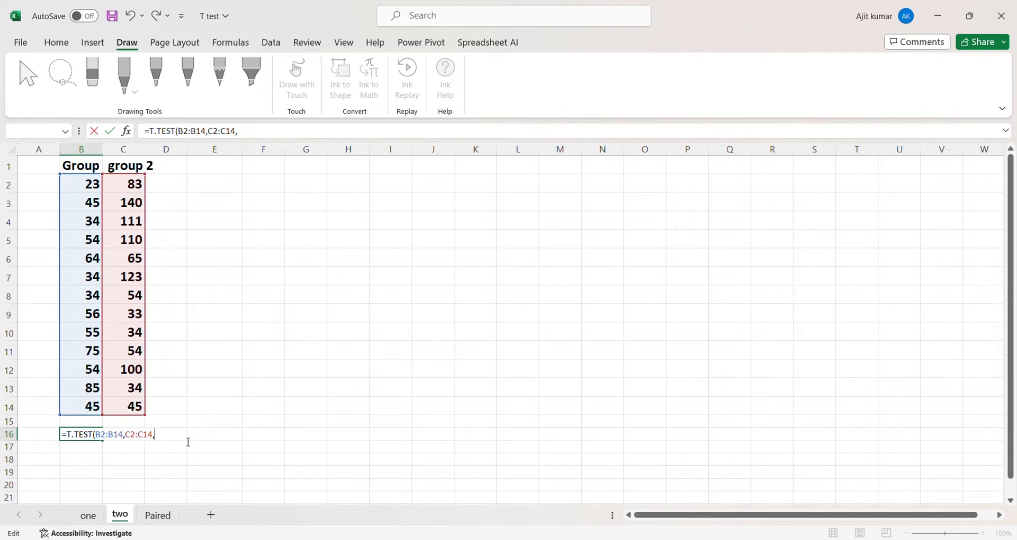
text(2)
key(BackSpace)
text(2,)
text(2))
key(Return)
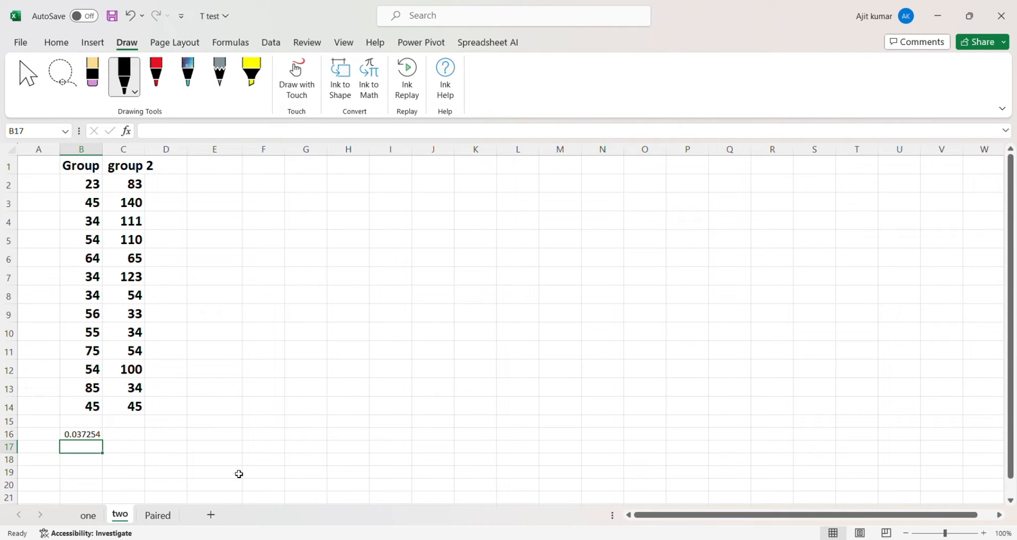
Format the T.TEST result in B16 as bold at size 12, and enter the significance level 0.05 in D16.
click(99, 435)
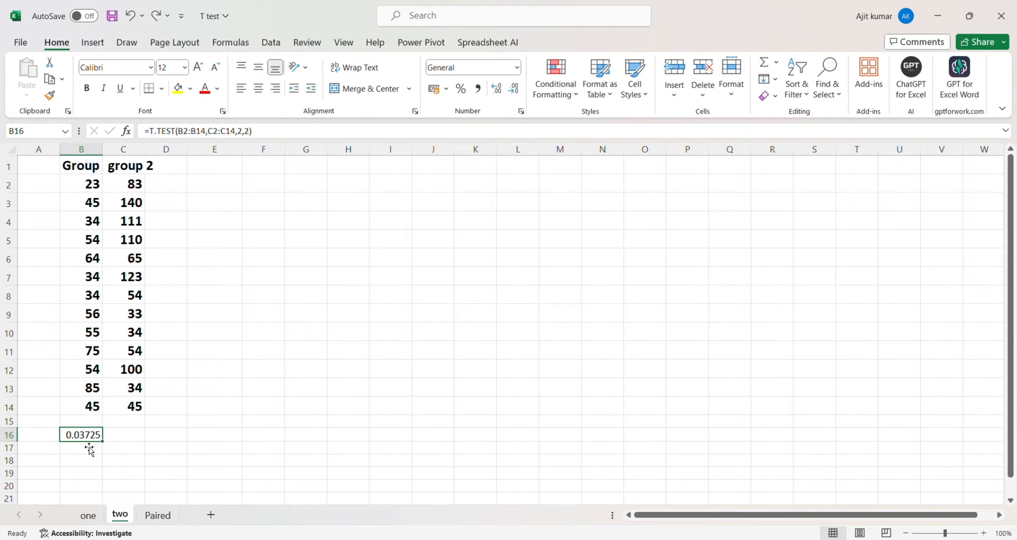
click(86, 88)
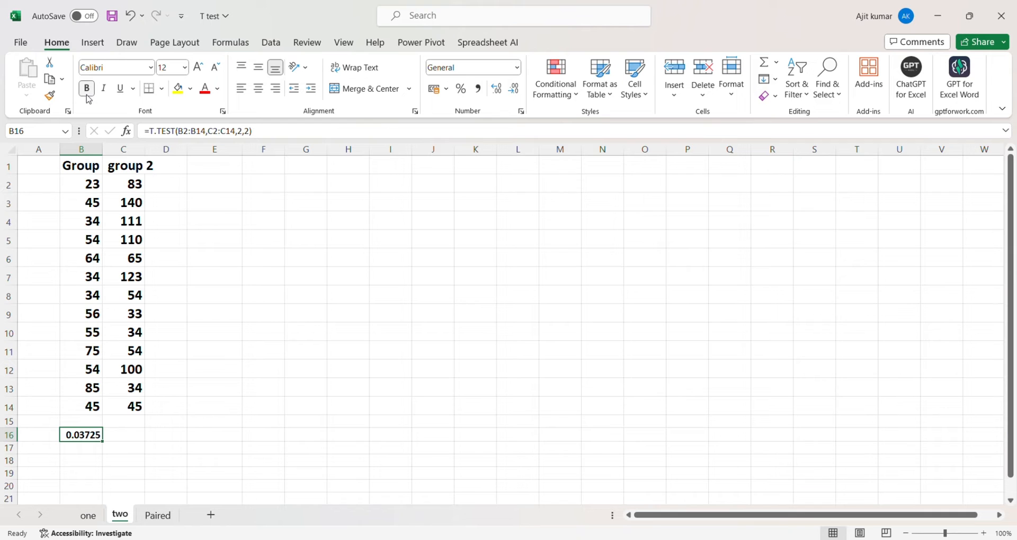
ctrl+scroll(93, 422, up, 5)
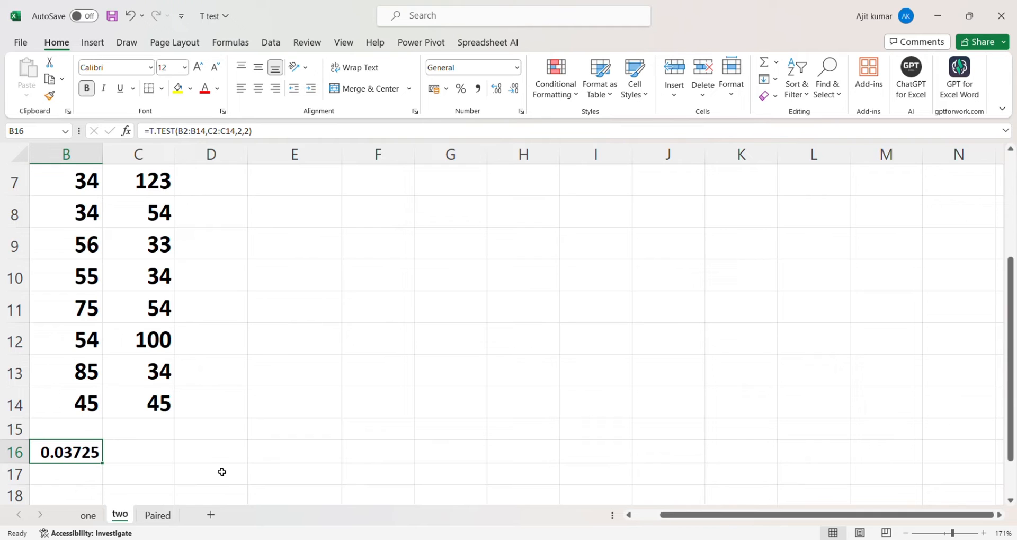
click(212, 459)
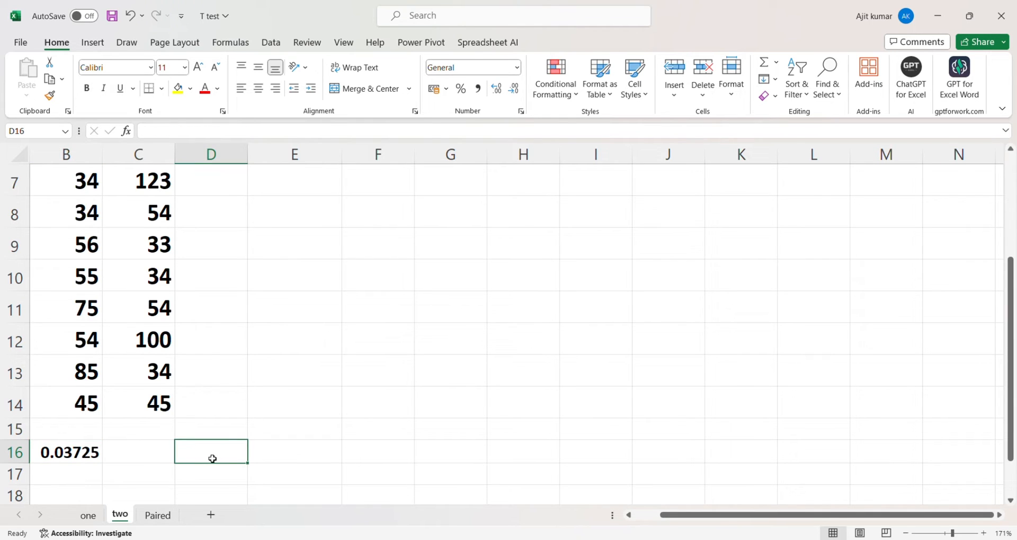
text(0.05)
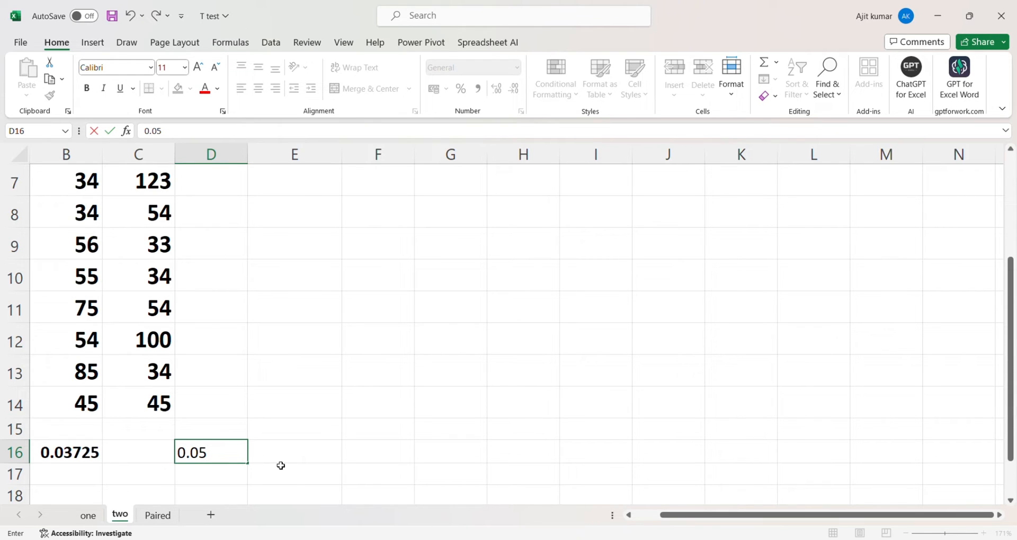
key(Tab)
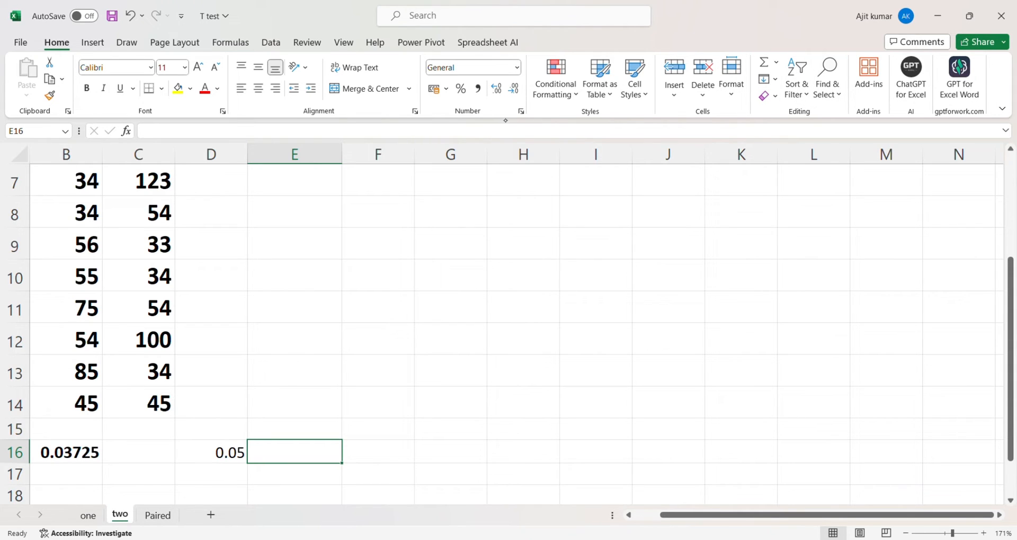
Handwrite the null hypothesis of no difference between the groups in black ink across G8:N10.
mouse_move(419, 252)
mouse_down()
mouse_move(421, 229)
mouse_move(460, 241)
mouse_move(479, 233)
mouse_move(486, 249)
mouse_move(530, 237)
mouse_up()
drag(496, 247, 734, 229)
mouse_move(764, 217)
mouse_down()
mouse_move(765, 228)
mouse_move(806, 225)
mouse_move(865, 210)
mouse_move(880, 222)
mouse_move(918, 209)
mouse_up()
mouse_move(637, 269)
mouse_down()
mouse_move(697, 275)
mouse_move(734, 260)
mouse_move(847, 261)
mouse_move(1003, 236)
mouse_move(999, 245)
mouse_up()
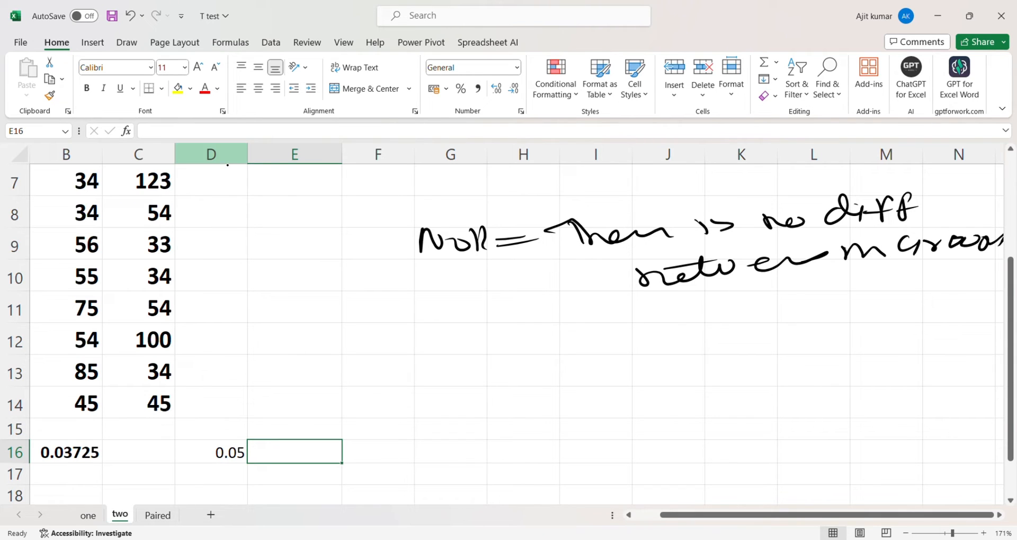
Handwrite the alternative hypothesis of a significant difference between the groups in black ink across H12:N16.
mouse_move(498, 377)
mouse_down()
mouse_move(511, 403)
mouse_move(554, 394)
mouse_up()
mouse_move(563, 363)
mouse_down()
mouse_move(585, 386)
mouse_move(609, 367)
mouse_up()
mouse_move(628, 370)
mouse_down()
mouse_move(722, 352)
mouse_move(734, 375)
mouse_move(816, 354)
mouse_move(835, 364)
mouse_up()
mouse_move(850, 346)
mouse_down()
mouse_move(864, 359)
mouse_move(879, 355)
mouse_up()
mouse_move(952, 325)
mouse_down()
mouse_move(936, 354)
mouse_move(1005, 350)
mouse_up()
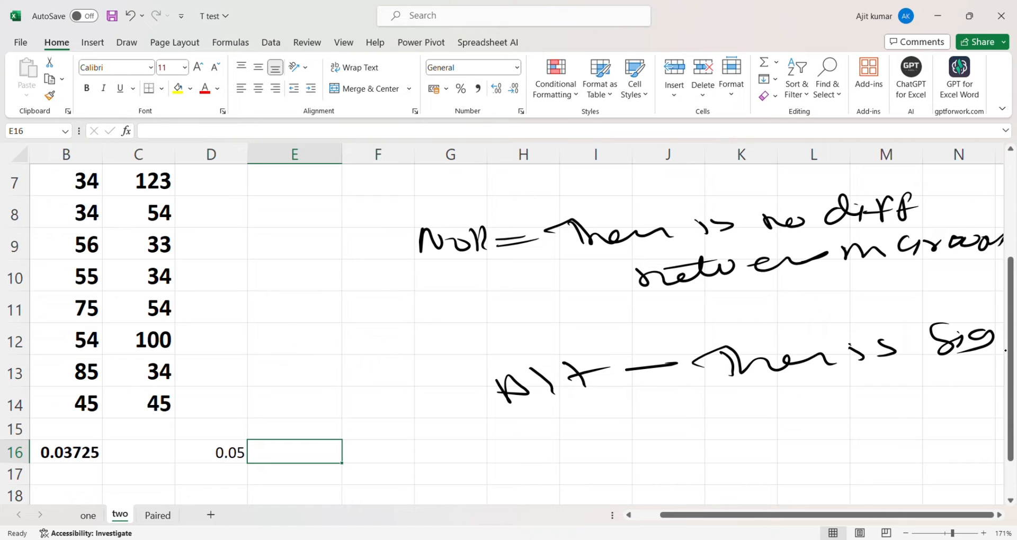
mouse_move(761, 404)
mouse_down()
mouse_move(768, 418)
mouse_move(785, 403)
mouse_move(814, 414)
mouse_move(829, 395)
mouse_up()
drag(843, 383, 834, 407)
mouse_move(875, 380)
mouse_down()
mouse_move(887, 400)
mouse_move(957, 382)
mouse_up()
drag(886, 392, 1002, 376)
mouse_move(747, 435)
mouse_down()
mouse_move(759, 455)
mouse_move(825, 448)
mouse_up()
mouse_move(854, 432)
mouse_down()
mouse_move(842, 452)
mouse_move(872, 435)
mouse_up()
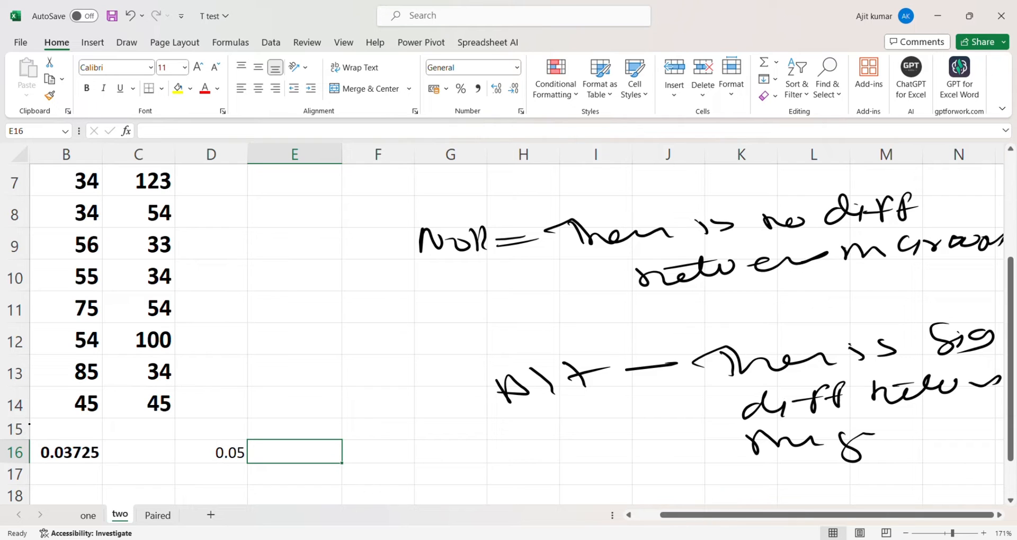
Draw a handwritten check mark beside both the null and the alternative hypothesis.
drag(426, 262, 509, 258)
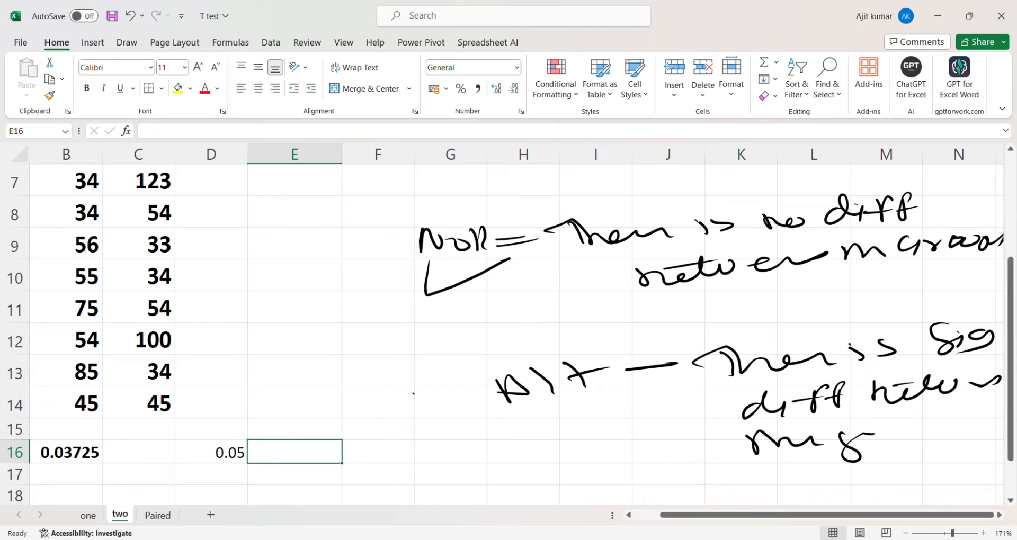
drag(413, 393, 480, 391)
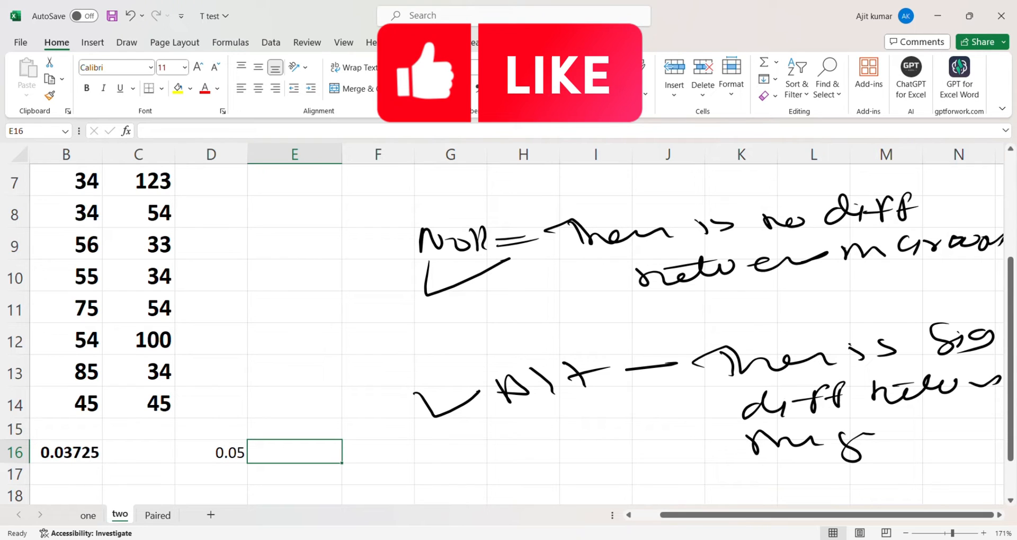
ctrl+scroll(508, 323, down, 2)
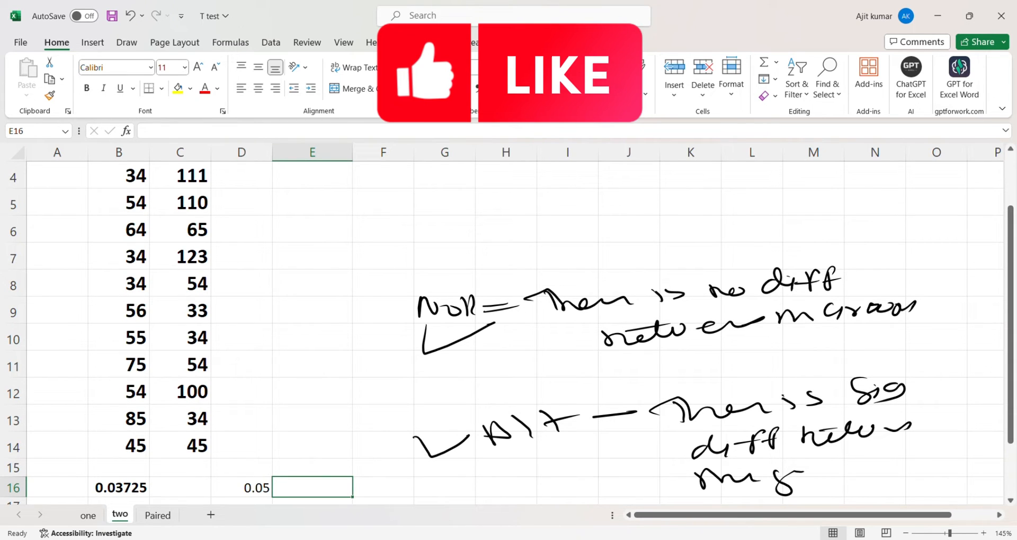
double_click(53, 418)
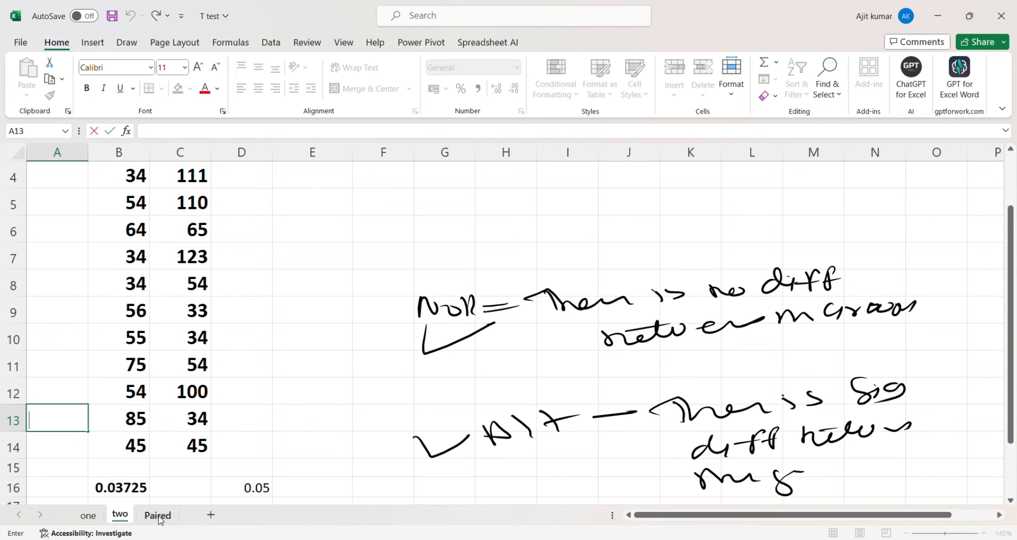
On the Paired sheet, start a T.TEST formula in L9 with the weights before protein E2:E11 as the first array.
click(158, 516)
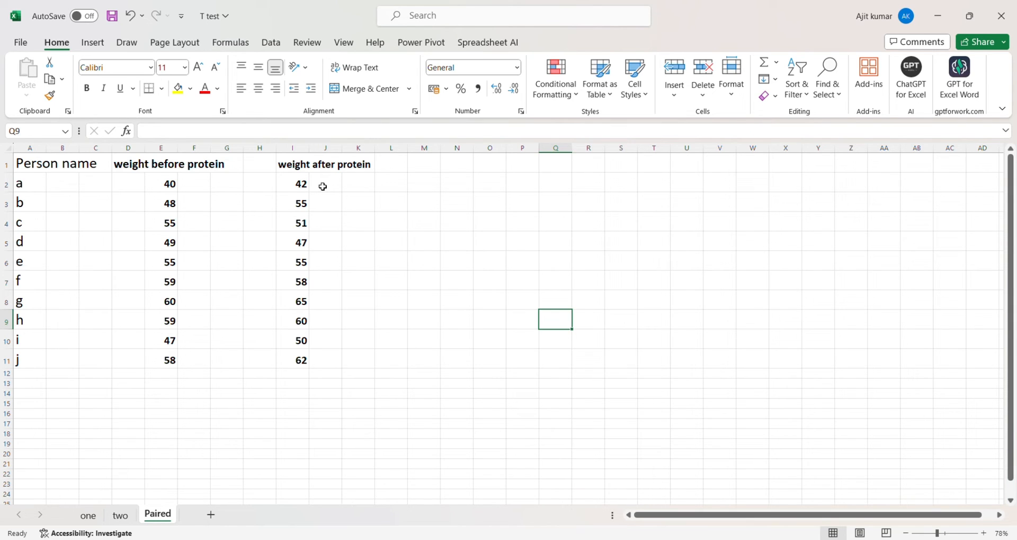
click(405, 324)
text(=t.tes)
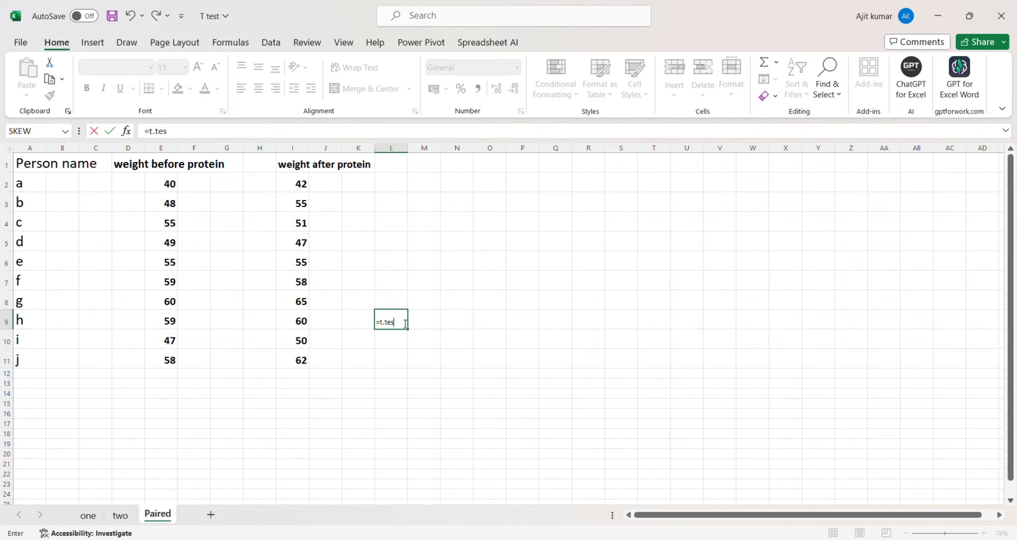
key(Tab)
click(171, 185)
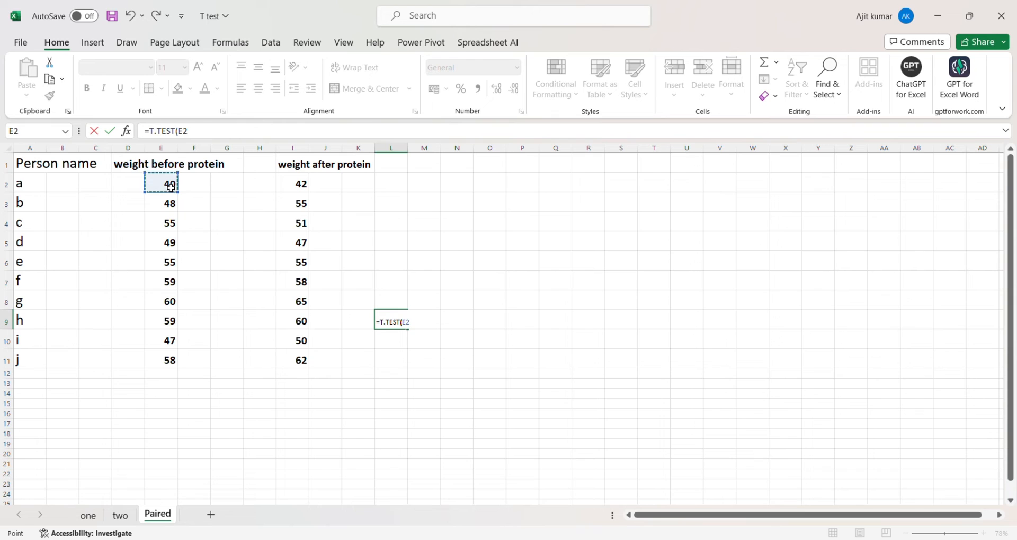
key(ctrl+shift+Down)
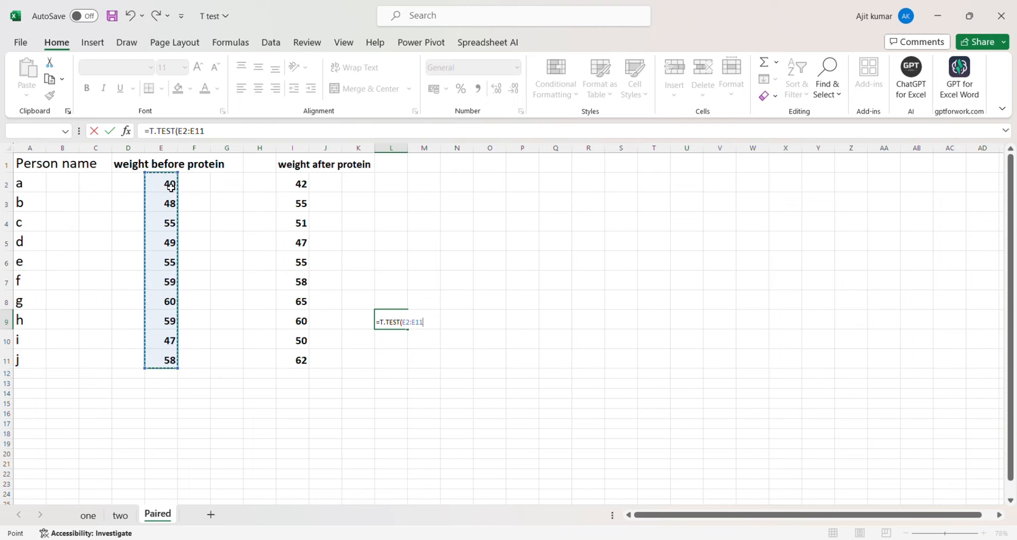
text(,)
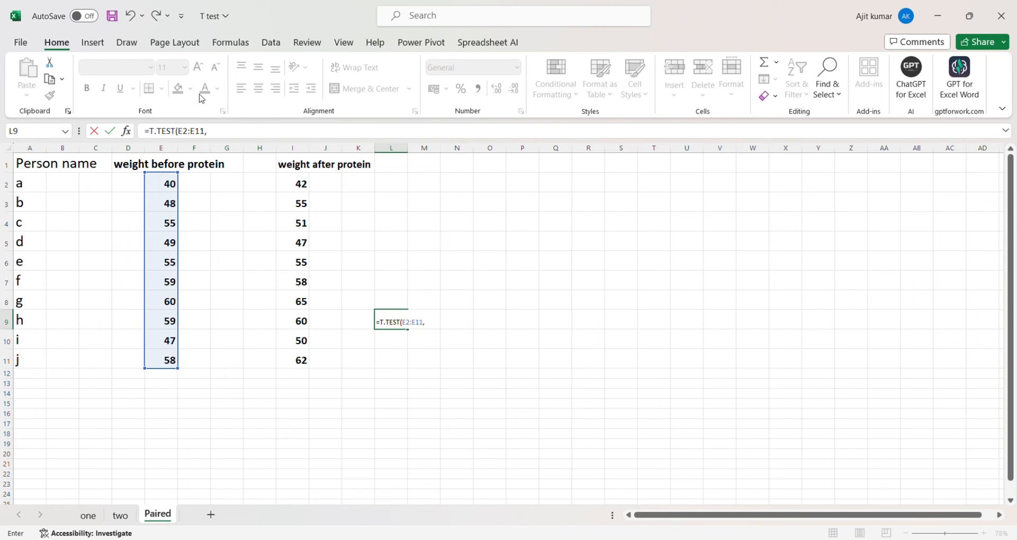
Complete the T.TEST formula with the weights after protein I2:I11 as the second array, 1 tail and type 1.
click(303, 186)
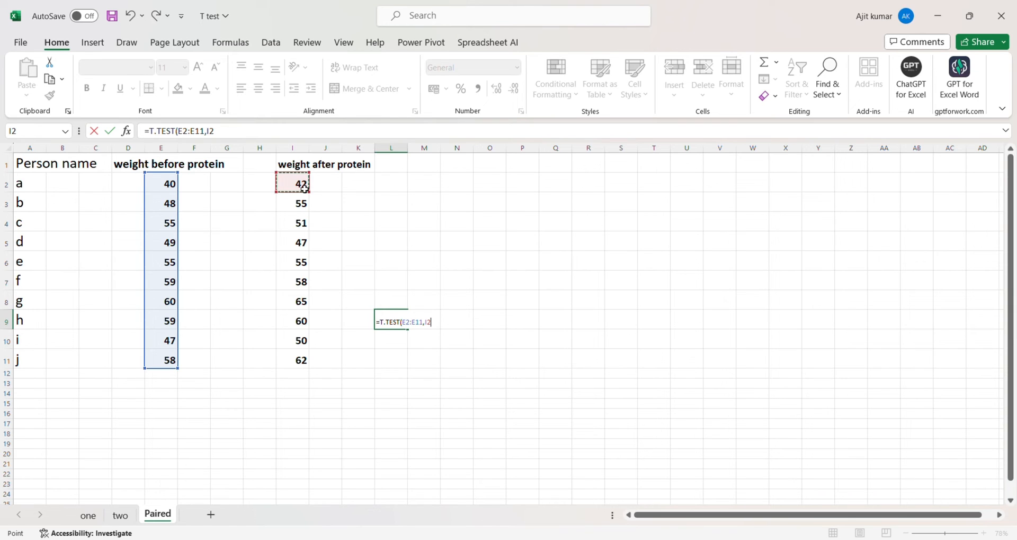
key(ctrl+shift+Down)
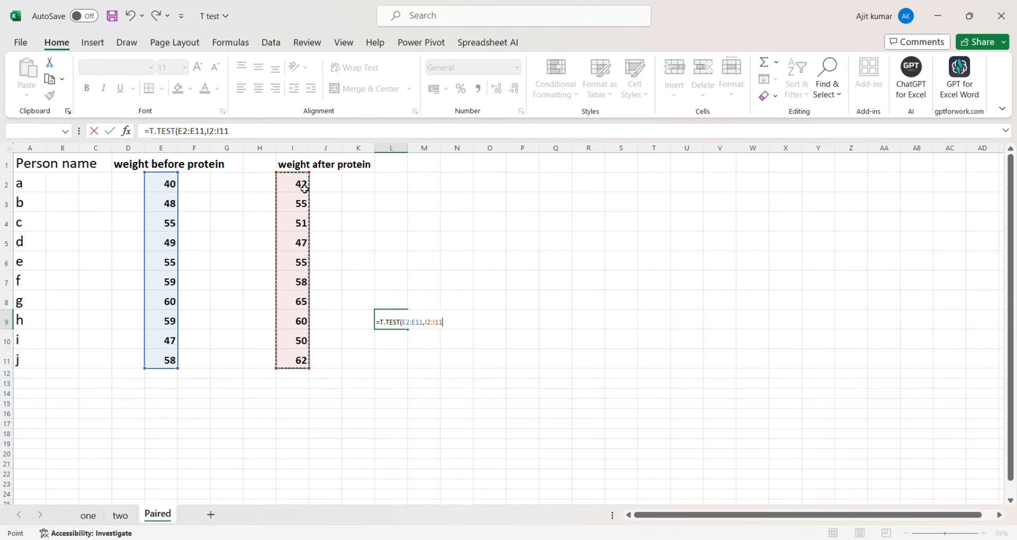
text(,)
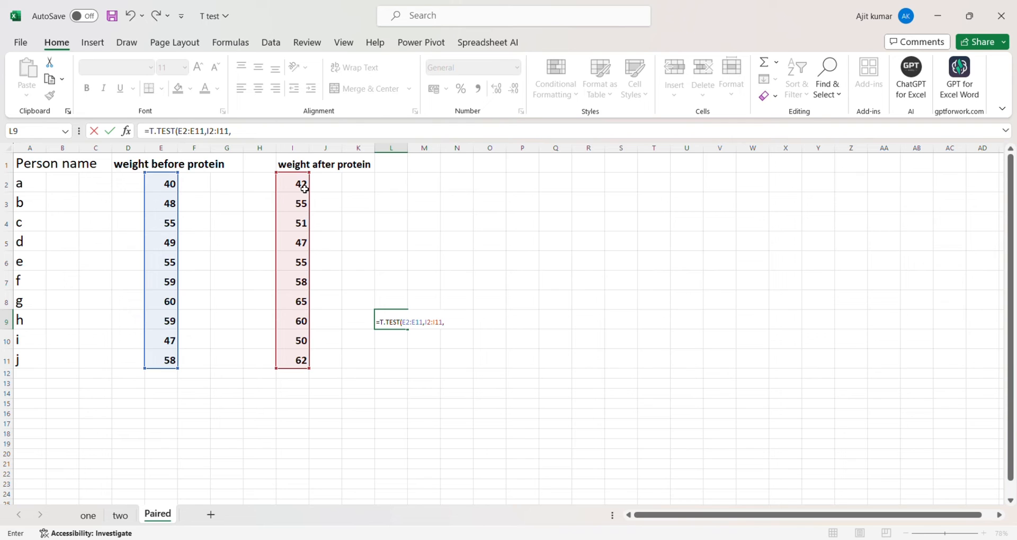
key(Return)
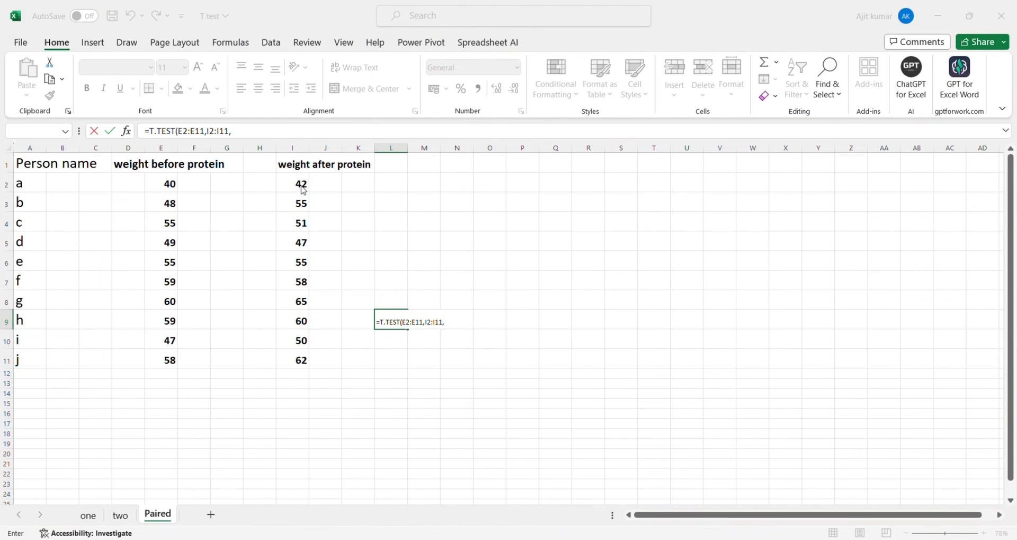
key(Return)
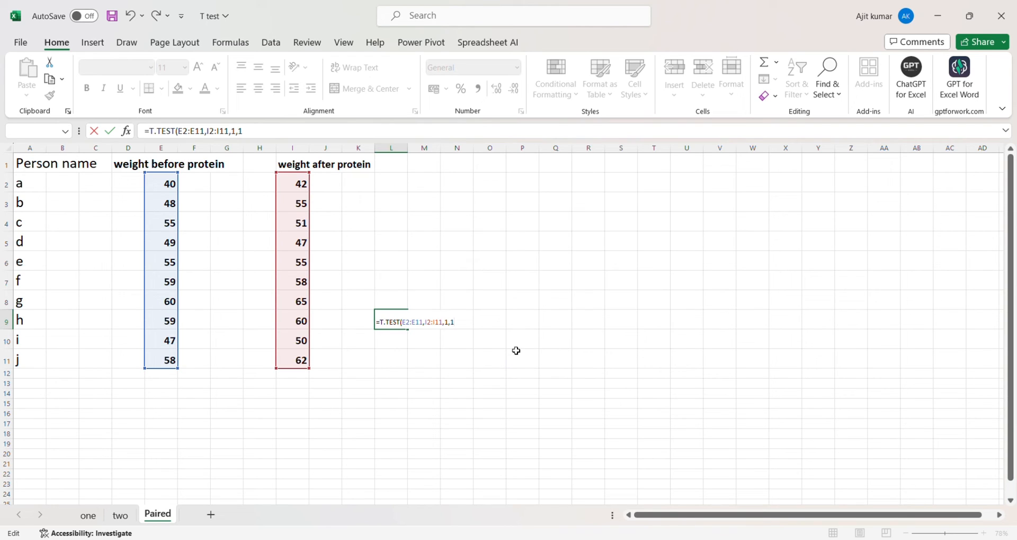
text())
key(Return)
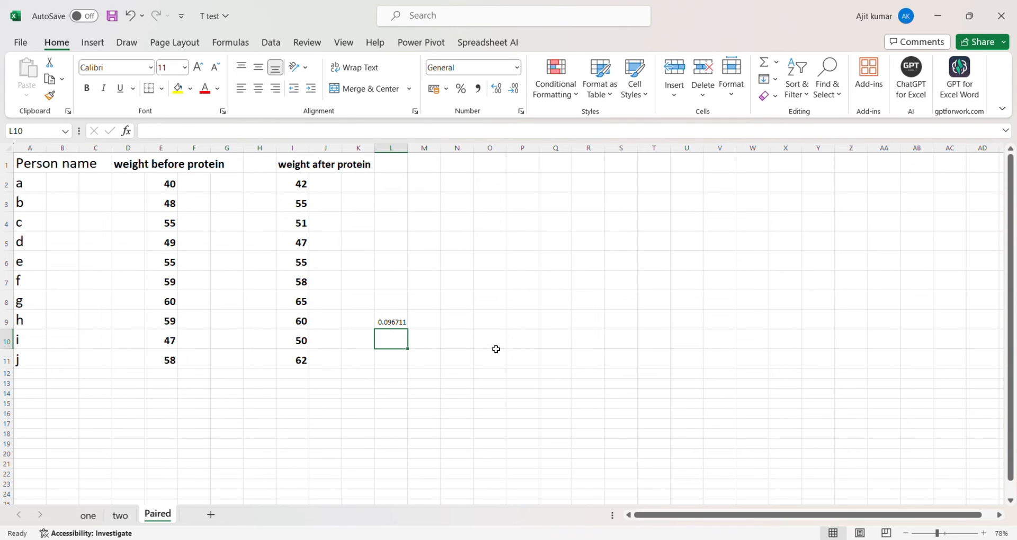
Enter the significance level 0.05 in N9, in the same row as the paired T.TEST result.
click(396, 325)
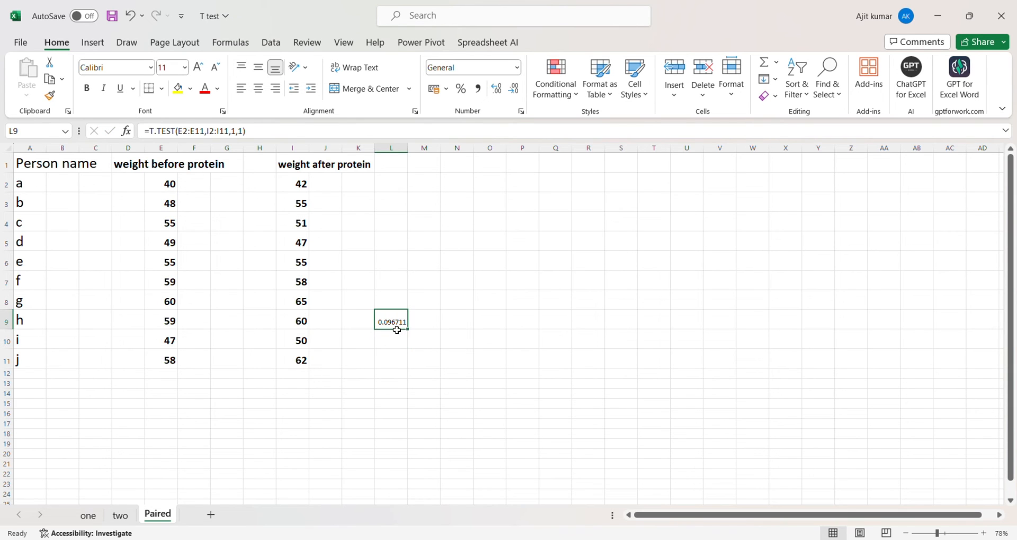
ctrl+scroll(397, 328, up, 5)
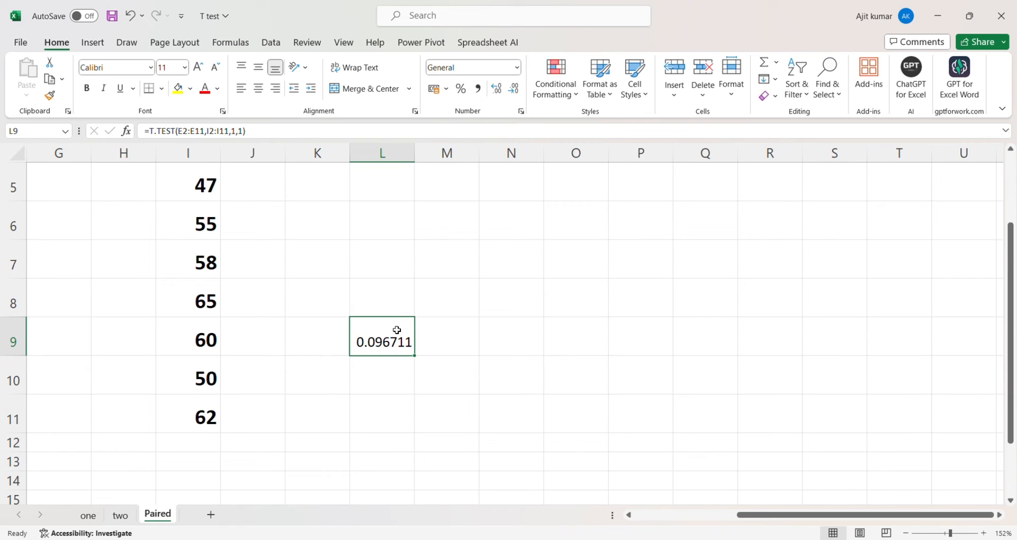
click(457, 337)
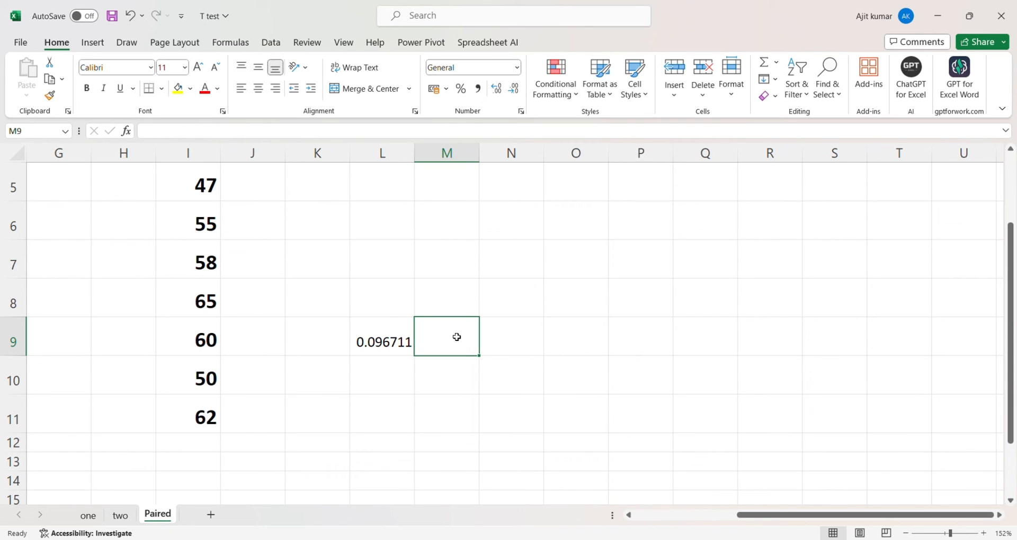
click(515, 345)
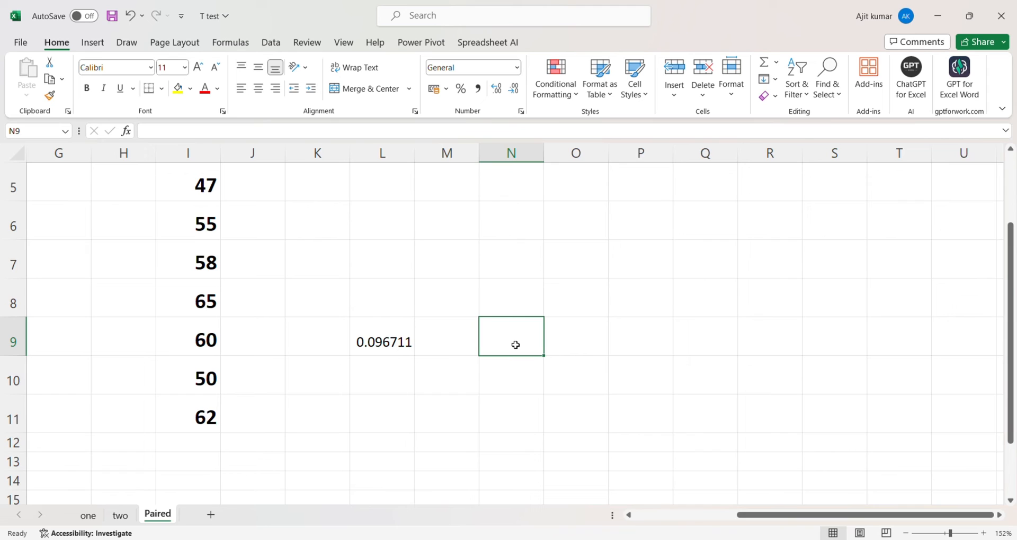
text(0.0)
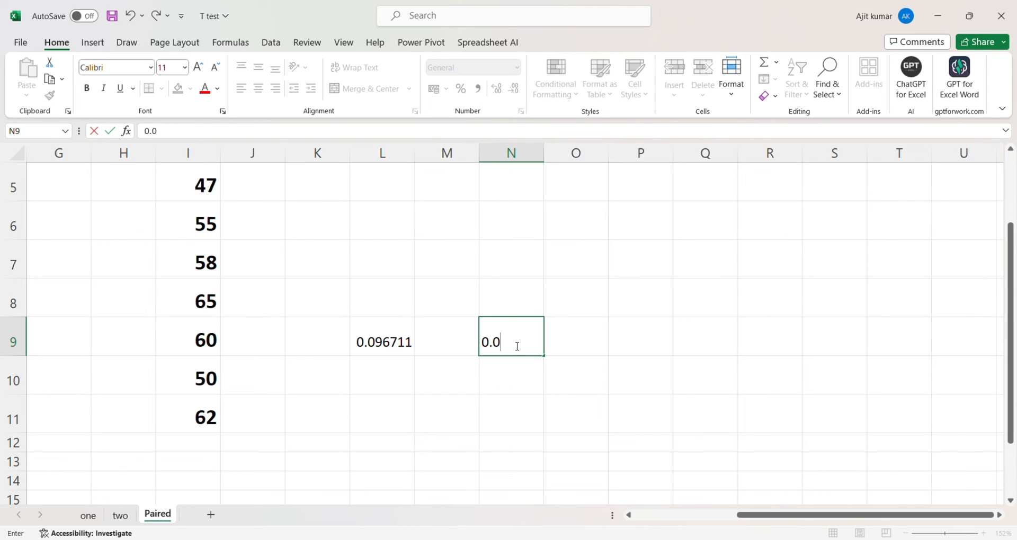
text(5)
click(681, 394)
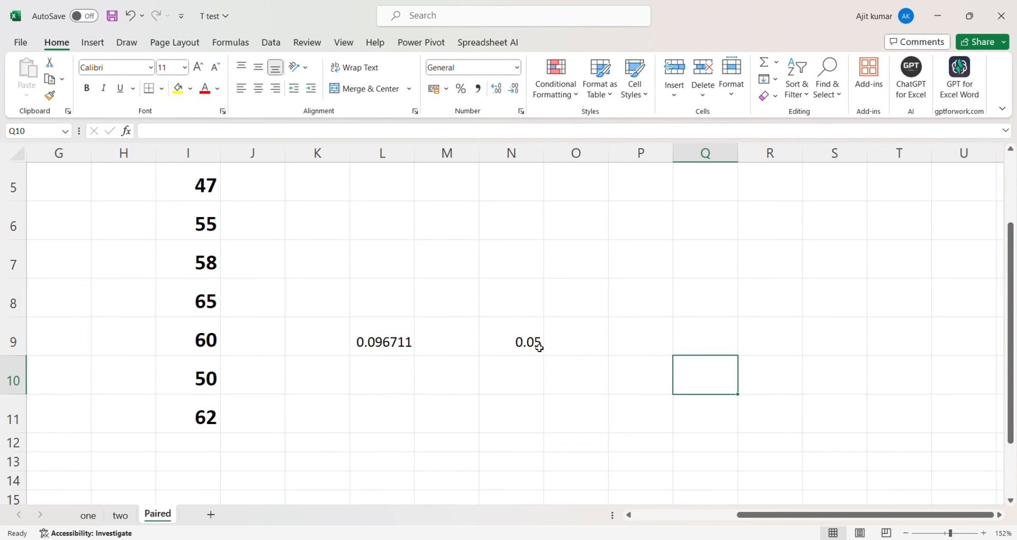
Label the paired T.TEST result by entering p in K9.
click(400, 352)
click(315, 336)
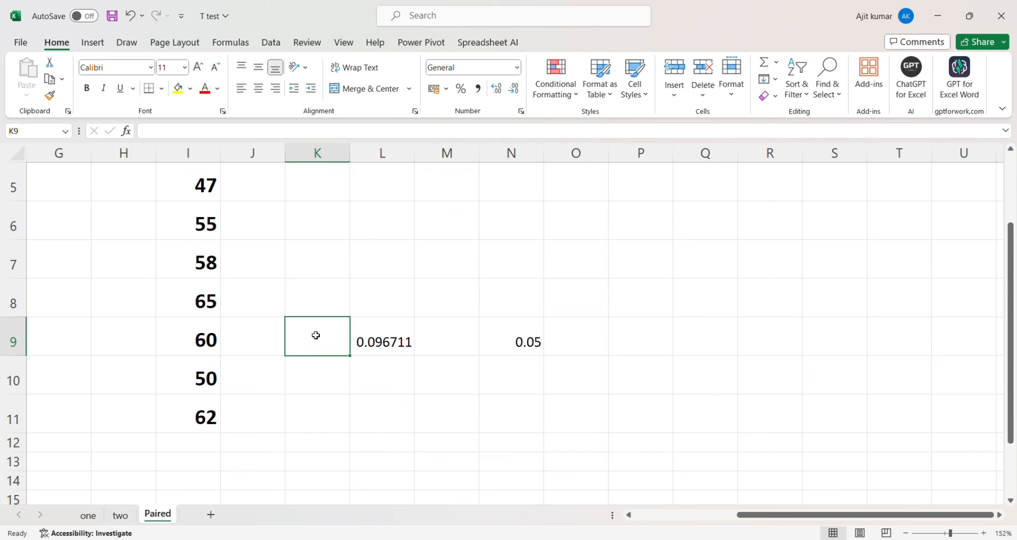
text(0)
key(BackSpace)
text(p)
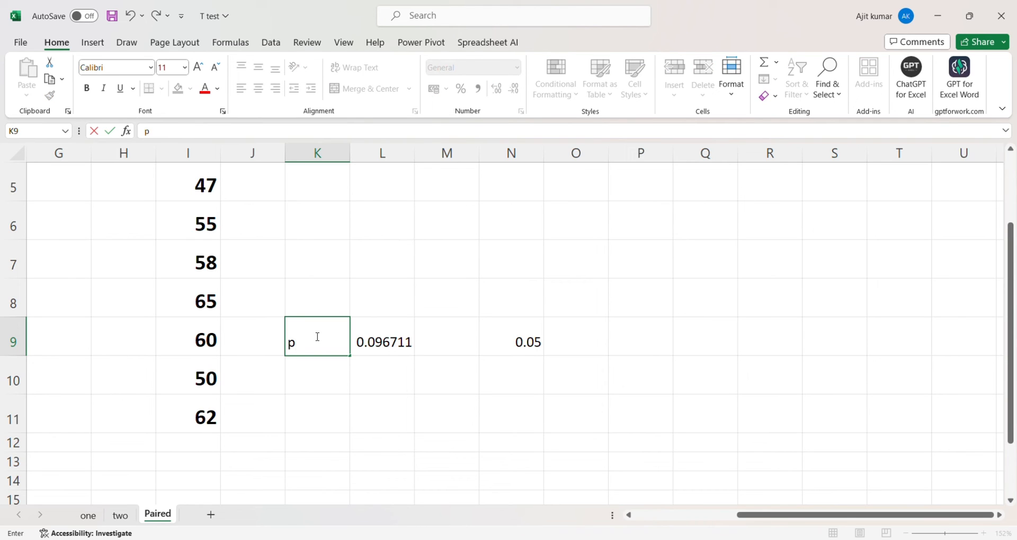
click(513, 392)
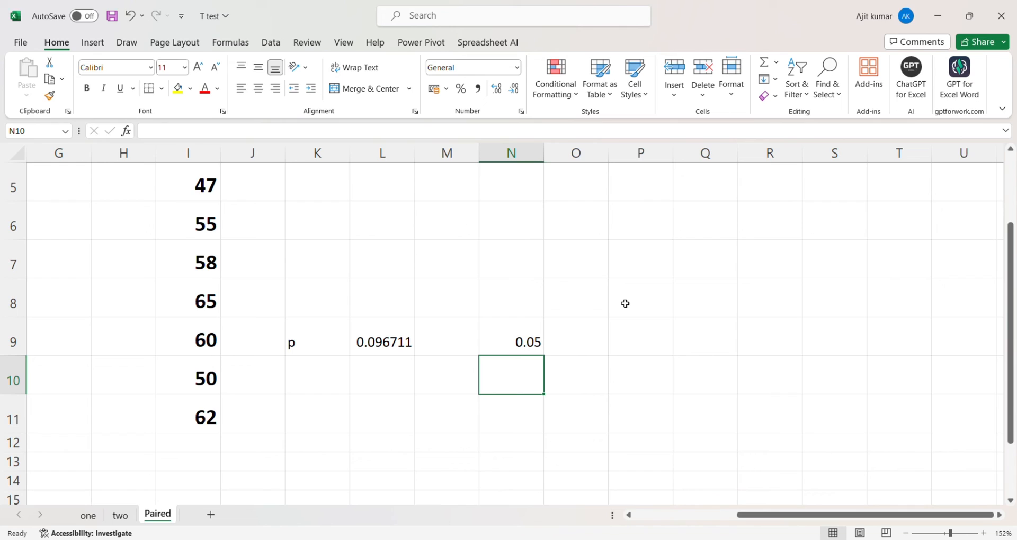
Handwrite the null hypothesis of no difference before and after in black ink across P6:U8.
click(639, 260)
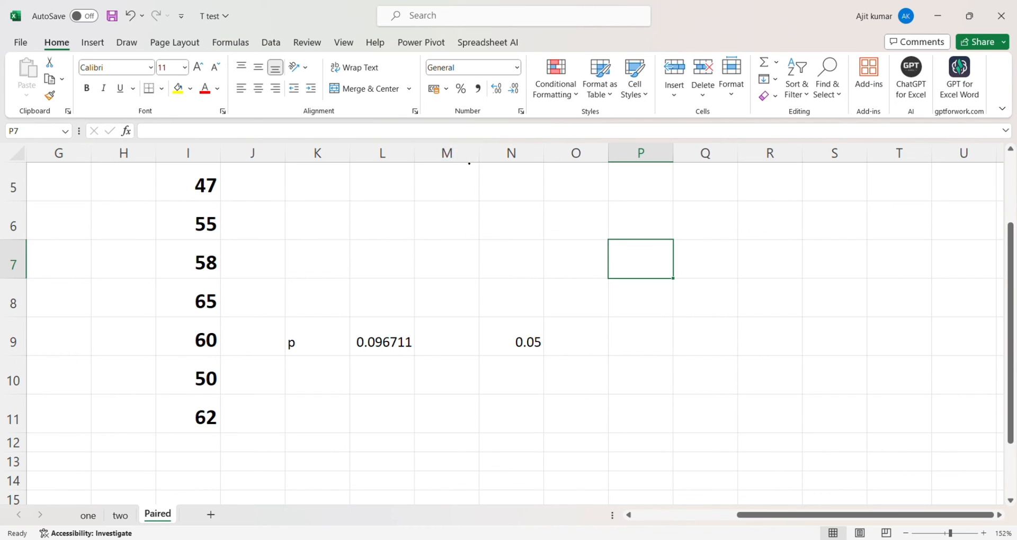
drag(616, 250, 616, 271)
mouse_move(616, 254)
mouse_down()
mouse_move(631, 260)
mouse_move(627, 251)
mouse_up()
drag(643, 256, 674, 266)
mouse_move(679, 250)
mouse_down()
mouse_move(689, 264)
mouse_move(808, 253)
mouse_up()
mouse_move(818, 237)
mouse_down()
mouse_move(826, 249)
mouse_move(899, 232)
mouse_up()
mouse_move(945, 212)
mouse_down()
mouse_move(928, 234)
mouse_move(946, 233)
mouse_up()
mouse_move(953, 225)
mouse_down()
mouse_move(986, 208)
mouse_move(992, 218)
mouse_up()
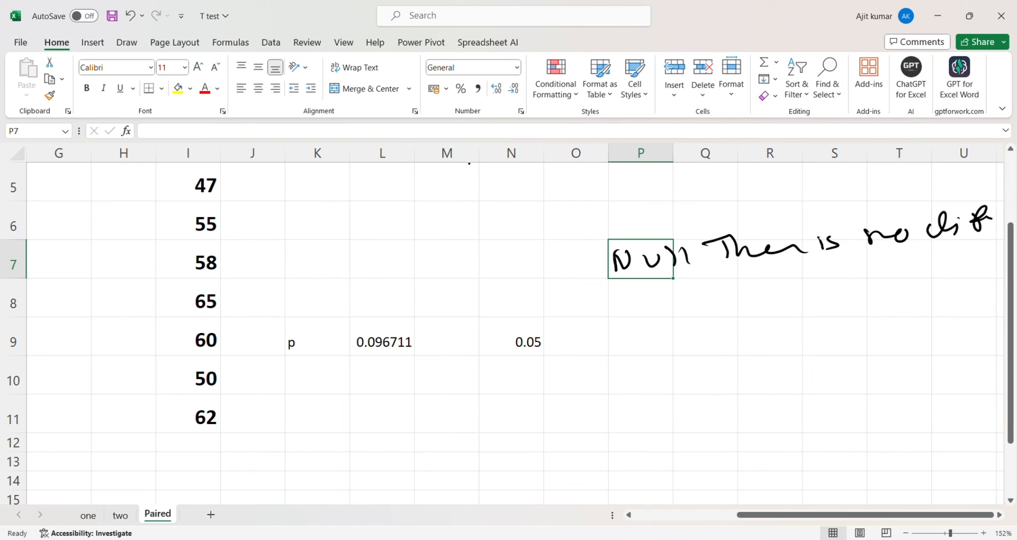
mouse_move(784, 291)
mouse_down()
mouse_move(792, 278)
mouse_move(842, 286)
mouse_up()
drag(841, 275, 885, 274)
mouse_move(915, 266)
mouse_down()
mouse_move(901, 276)
mouse_move(962, 252)
mouse_up()
mouse_move(857, 297)
mouse_down()
mouse_move(846, 308)
mouse_move(869, 303)
mouse_up()
mouse_move(877, 289)
mouse_down()
mouse_move(888, 308)
mouse_move(875, 306)
mouse_up()
mouse_move(900, 288)
mouse_down()
mouse_move(921, 302)
mouse_move(954, 288)
mouse_up()
Handwrite the alternative hypothesis of a difference before and after protein in black ink across Q10:U14.
mouse_move(679, 372)
mouse_down()
mouse_move(696, 394)
mouse_move(715, 373)
mouse_up()
drag(722, 367, 744, 389)
mouse_move(765, 379)
mouse_down()
mouse_move(851, 385)
mouse_move(956, 361)
mouse_move(982, 370)
mouse_up()
drag(978, 348, 1003, 358)
mouse_move(810, 432)
mouse_down()
mouse_move(818, 421)
mouse_move(842, 437)
mouse_up()
mouse_move(871, 419)
mouse_down()
mouse_move(868, 437)
mouse_move(892, 406)
mouse_move(904, 427)
mouse_up()
mouse_move(787, 460)
mouse_down()
mouse_move(782, 480)
mouse_move(813, 474)
mouse_up()
mouse_move(813, 474)
mouse_down()
mouse_move(954, 446)
mouse_move(984, 426)
mouse_move(969, 446)
mouse_up()
mouse_move(852, 485)
mouse_down()
mouse_move(859, 496)
mouse_move(860, 480)
mouse_up()
mouse_move(874, 490)
mouse_down()
mouse_move(892, 477)
mouse_move(904, 485)
mouse_move(993, 462)
mouse_up()
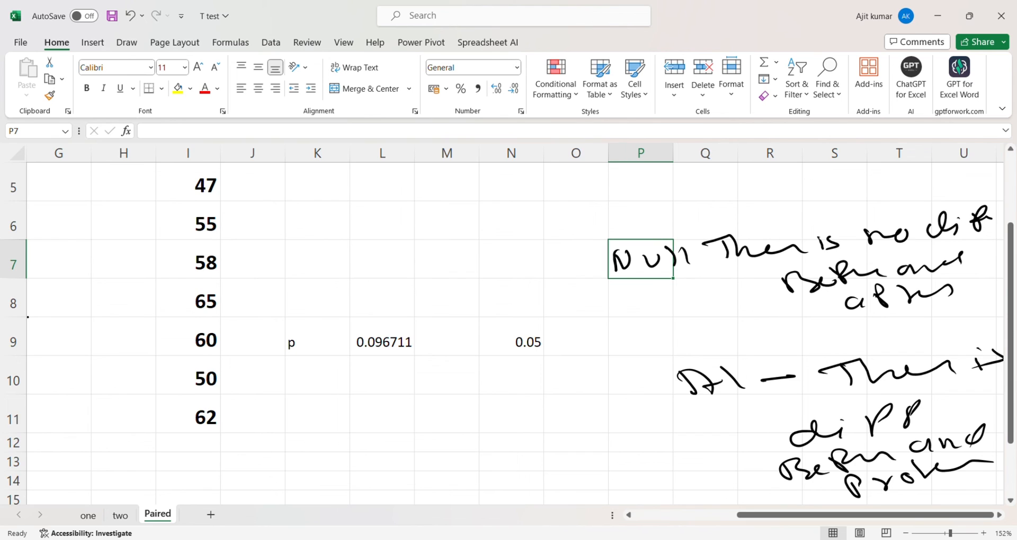
Handwrite a short acceptance note directly beneath the word Null around P8.
mouse_move(637, 294)
mouse_down()
mouse_move(642, 314)
mouse_move(733, 302)
mouse_up()
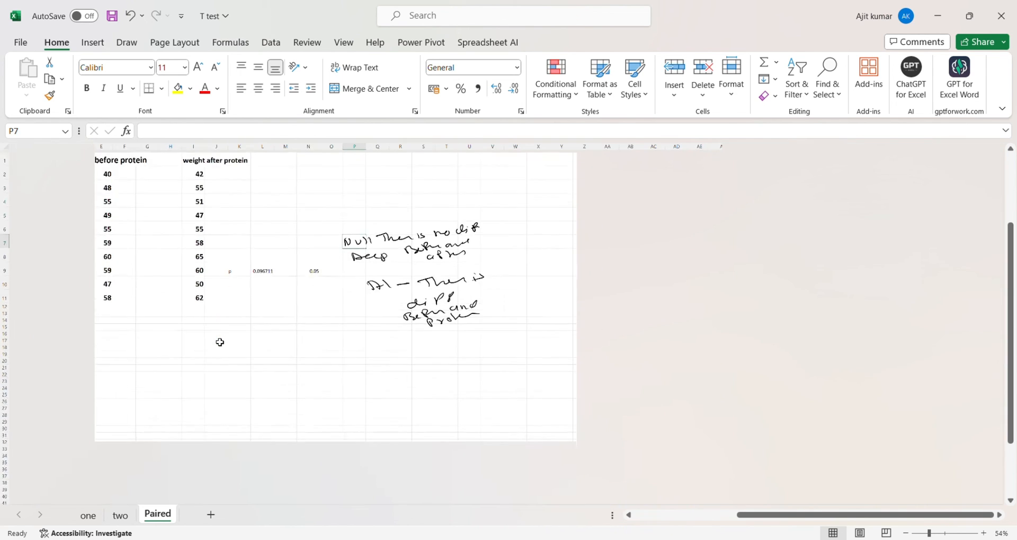
click(219, 342)
scroll(220, 343, left, 4)
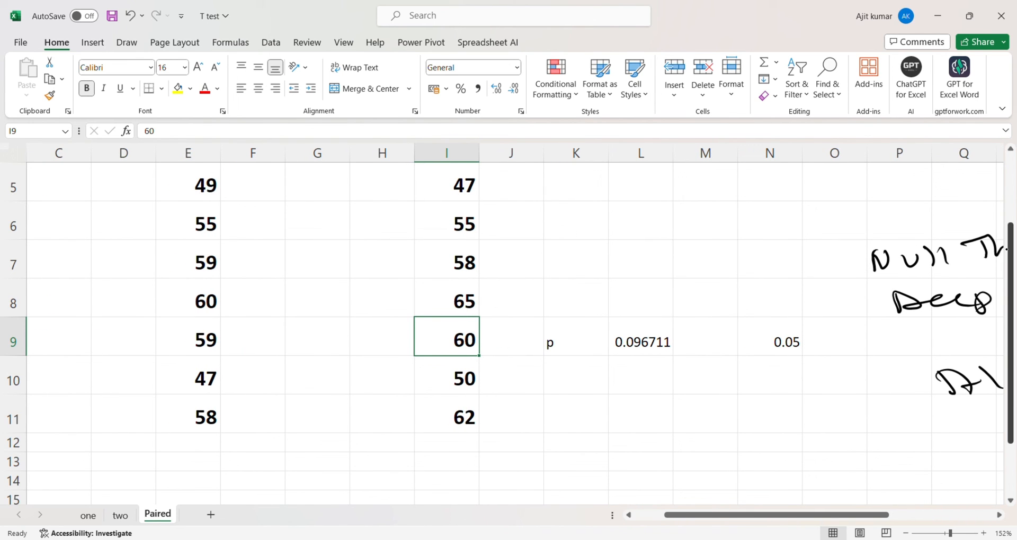
Handwrite an underlined protein note below the P-value, and draw an arrow from E11 to I11 with a check mark at each end.
drag(565, 405, 702, 397)
drag(559, 435, 761, 404)
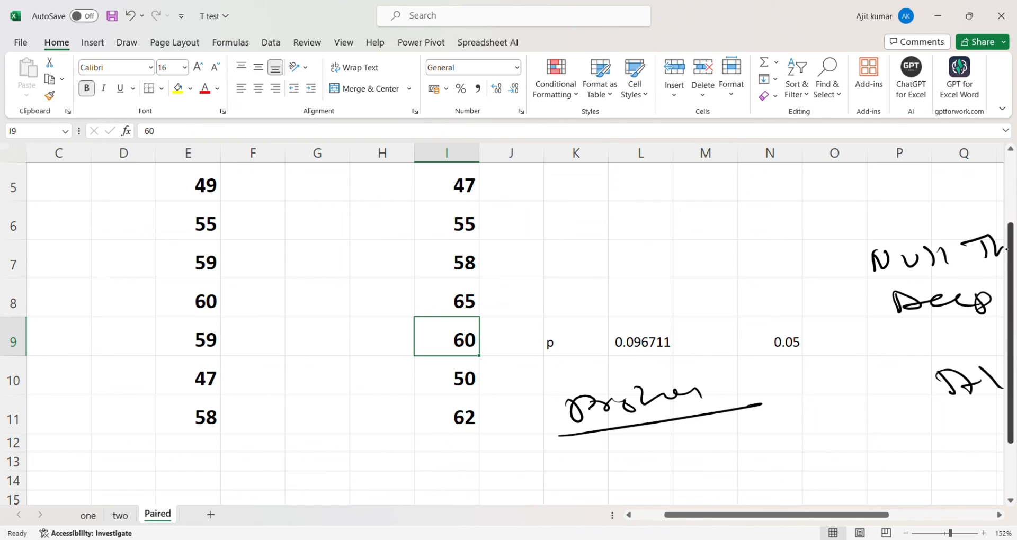
mouse_move(197, 435)
mouse_down()
mouse_move(417, 424)
mouse_move(401, 435)
mouse_up()
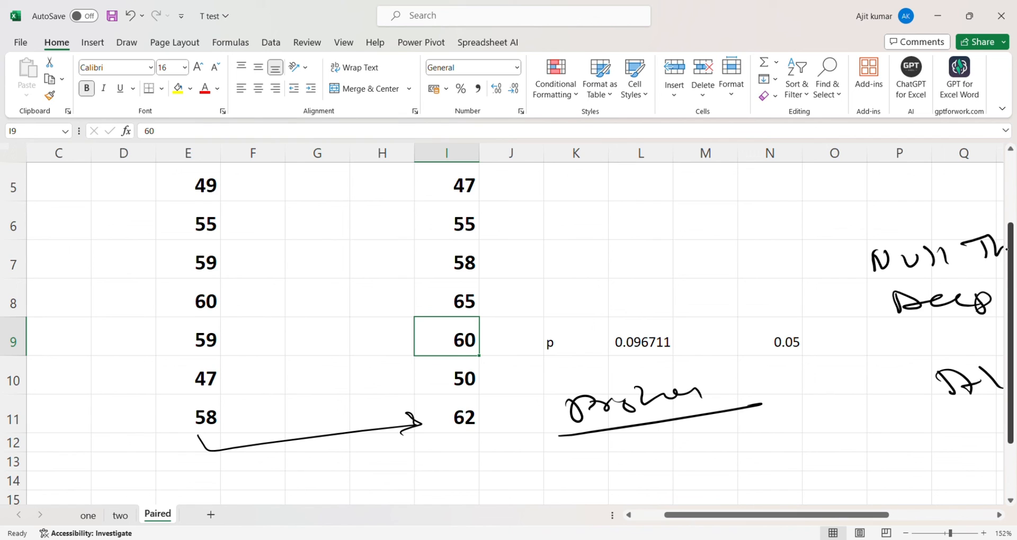
drag(182, 439, 241, 420)
mouse_move(464, 429)
mouse_down()
mouse_move(471, 442)
mouse_move(497, 423)
mouse_up()
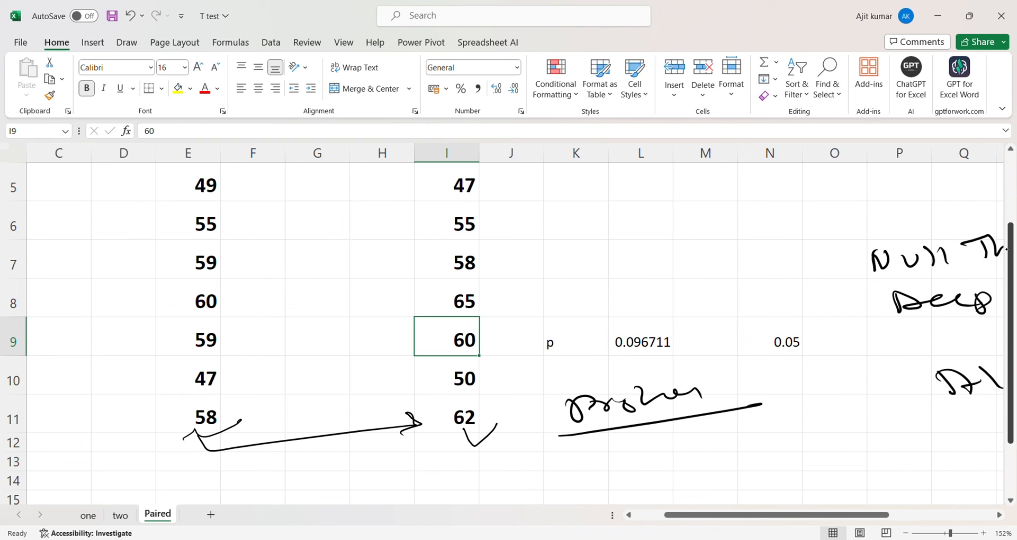